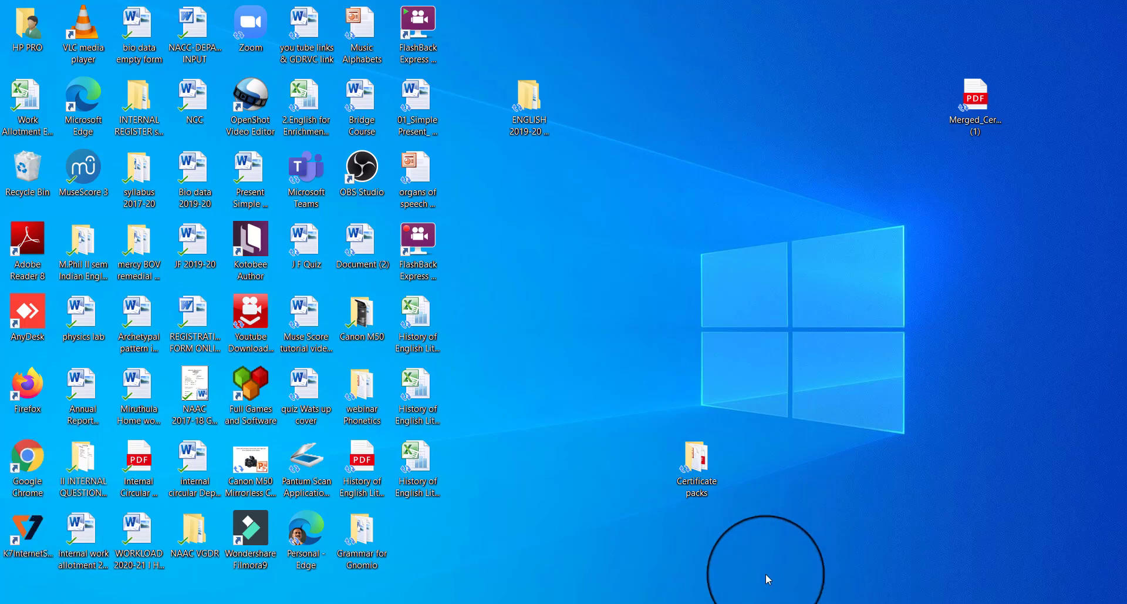
- Switch to WhatsApp in Chrome and copy the highlighted message text from "Multiple Choice Questions" through the E-Quiz form link, then minimize the window
{"action": "mouse_move", "coordinate": [834, 599]}
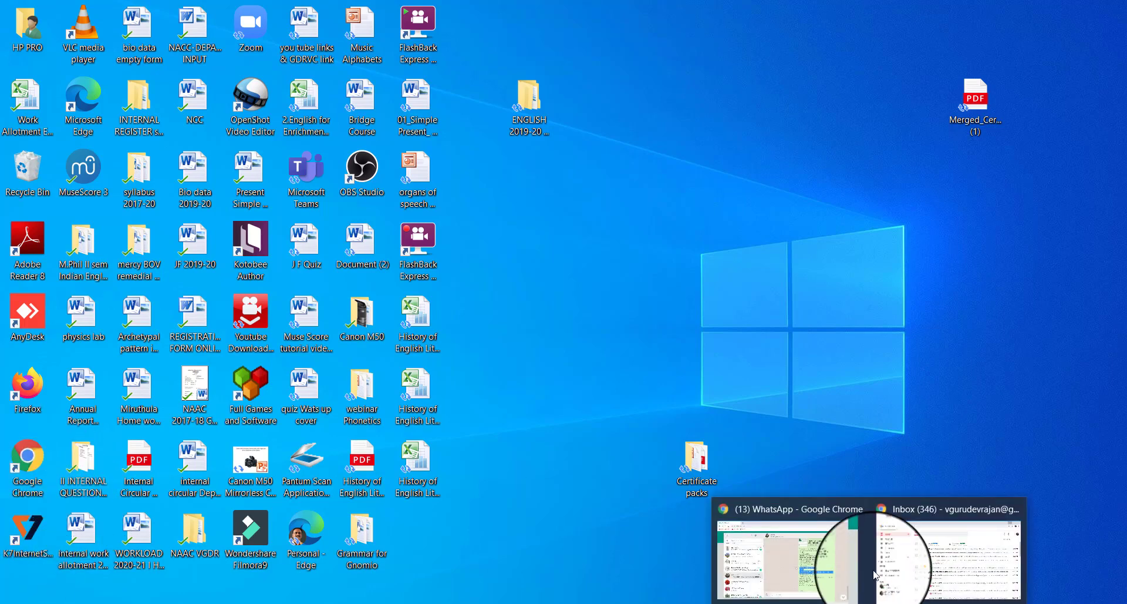
{"action": "left_click", "coordinate": [813, 506]}
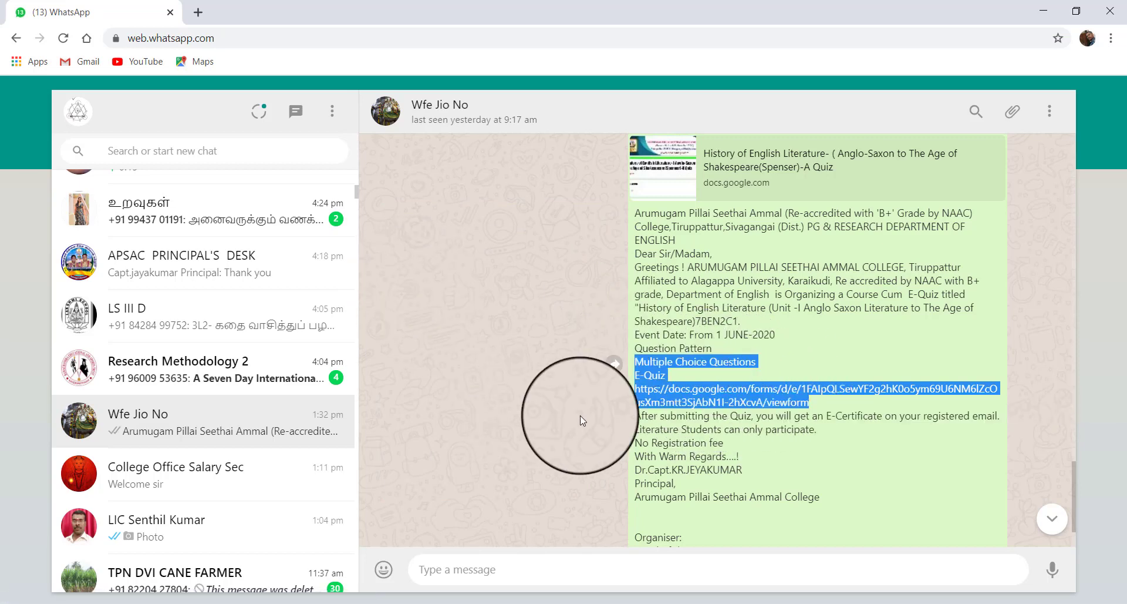
{"action": "key", "text": "ctrl+c"}
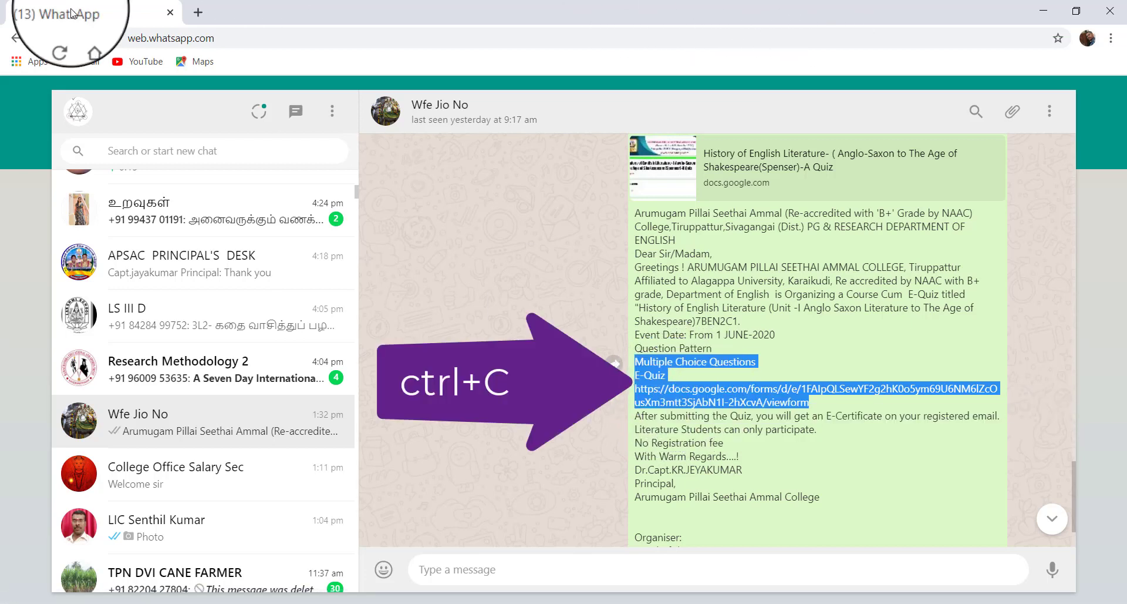
{"action": "left_click", "coordinate": [1114, 12]}
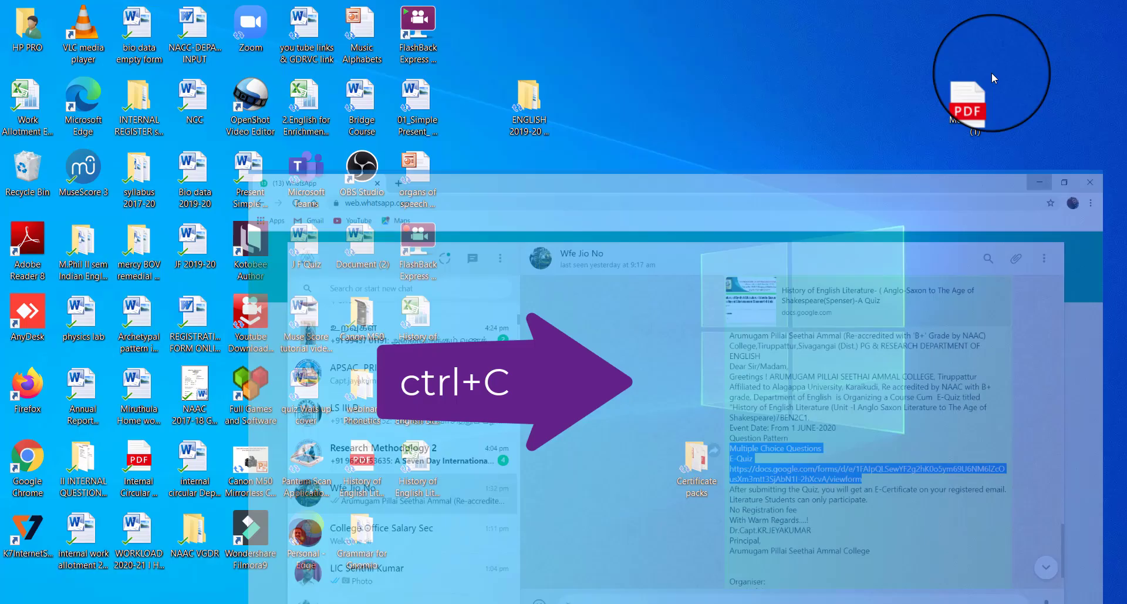
- Switch to the Word document holding the E-Quiz text, follow its Google Forms link and maximize the browser window
{"action": "left_click", "coordinate": [904, 603]}
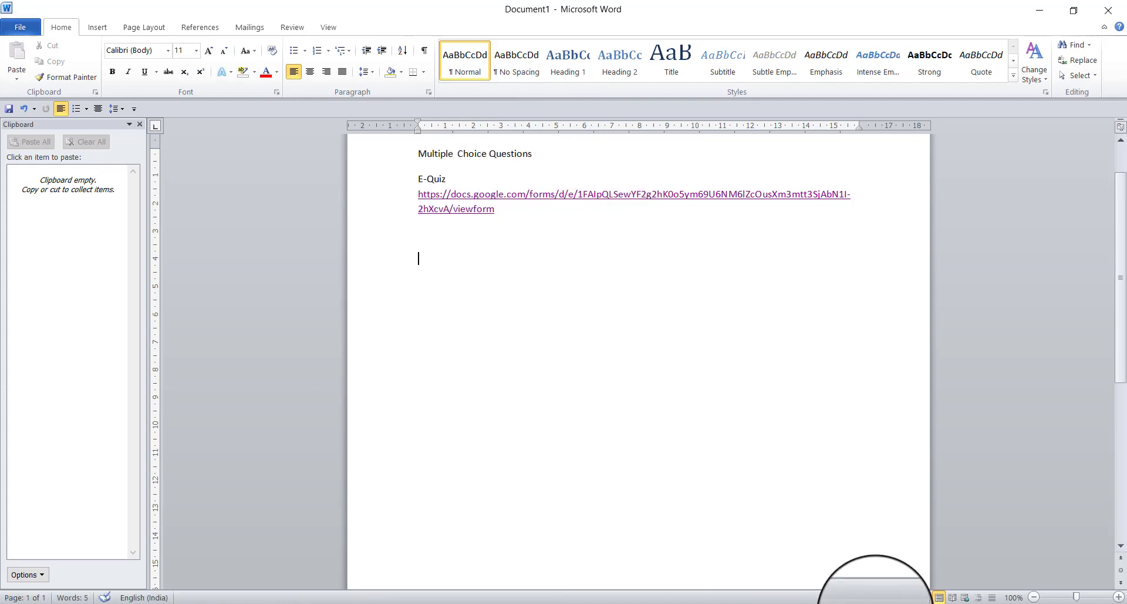
{"action": "mouse_move", "coordinate": [875, 603]}
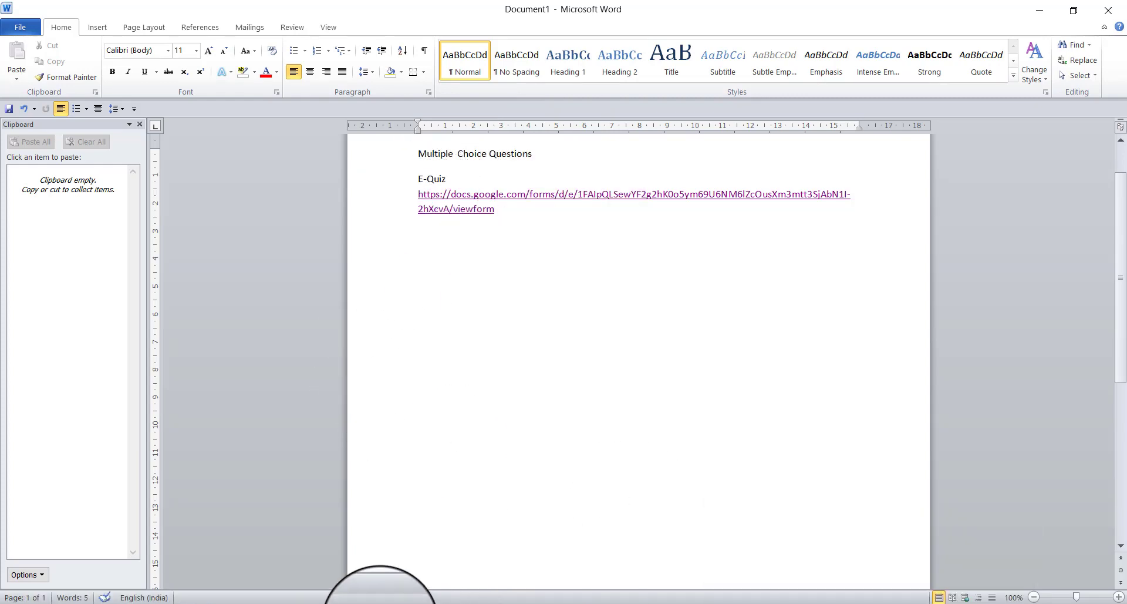
{"action": "left_click", "coordinate": [424, 200], "text": "ctrl"}
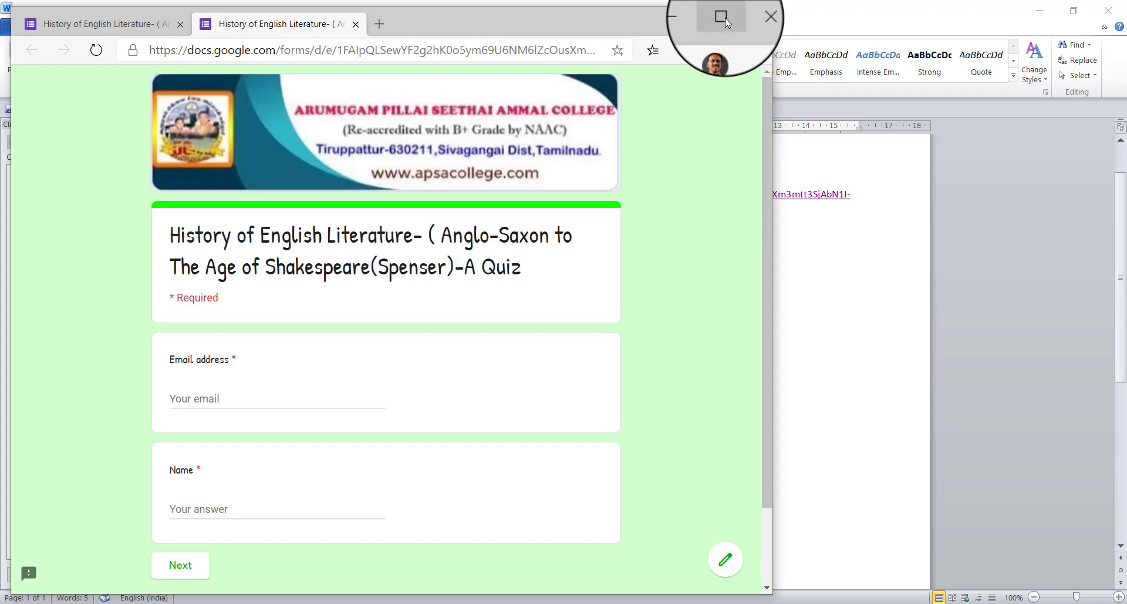
{"action": "left_click", "coordinate": [723, 18]}
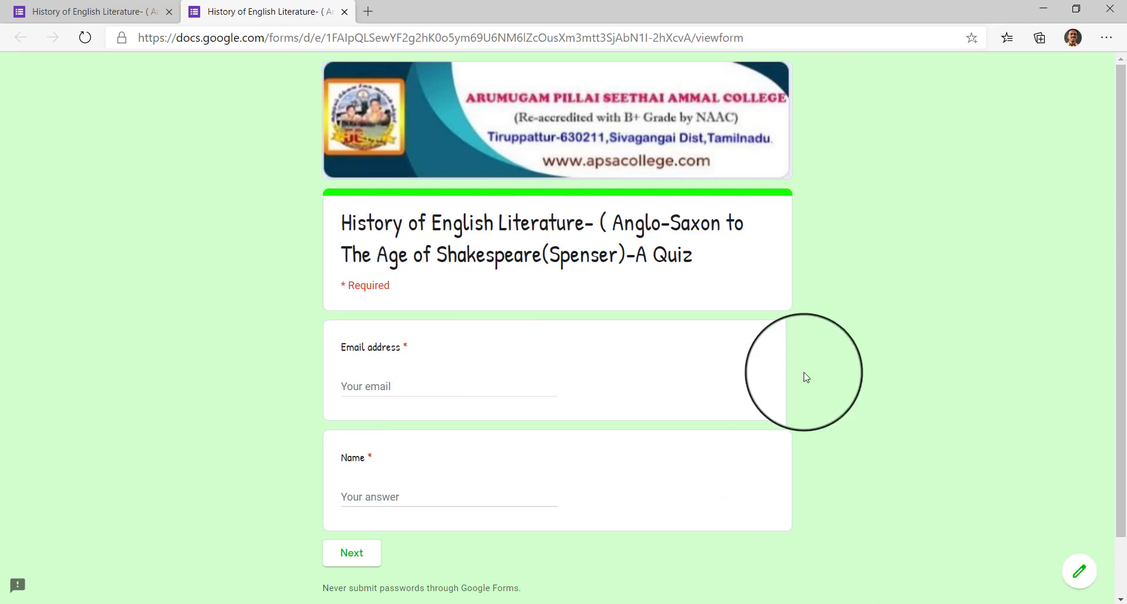
- Open the History of English Literature quiz form for editing and show its responses
{"action": "left_click", "coordinate": [1078, 577]}
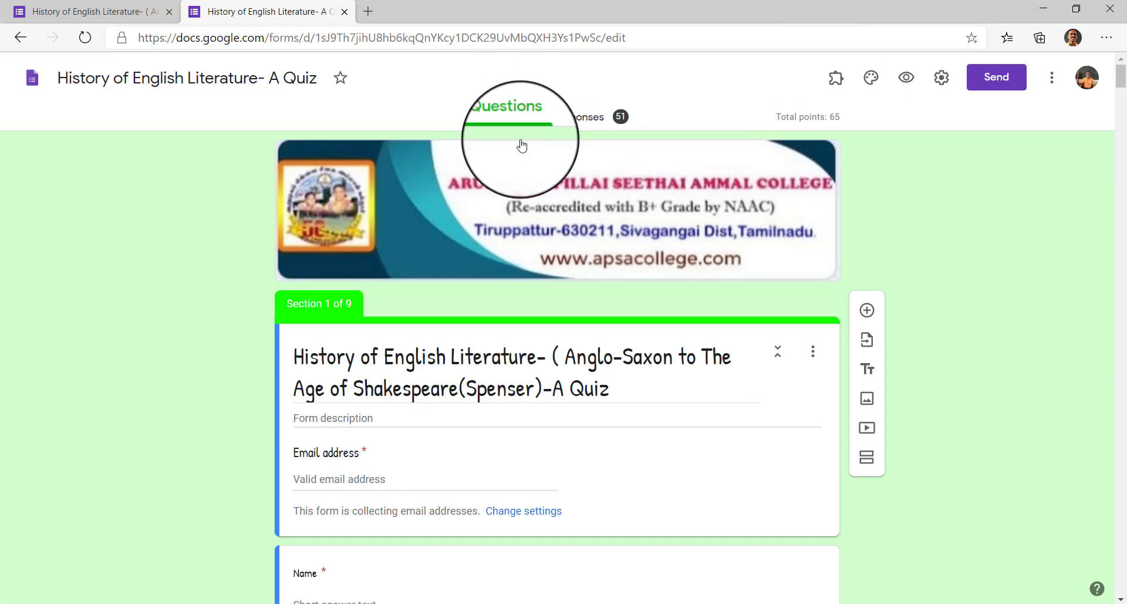
{"action": "left_click", "coordinate": [579, 120]}
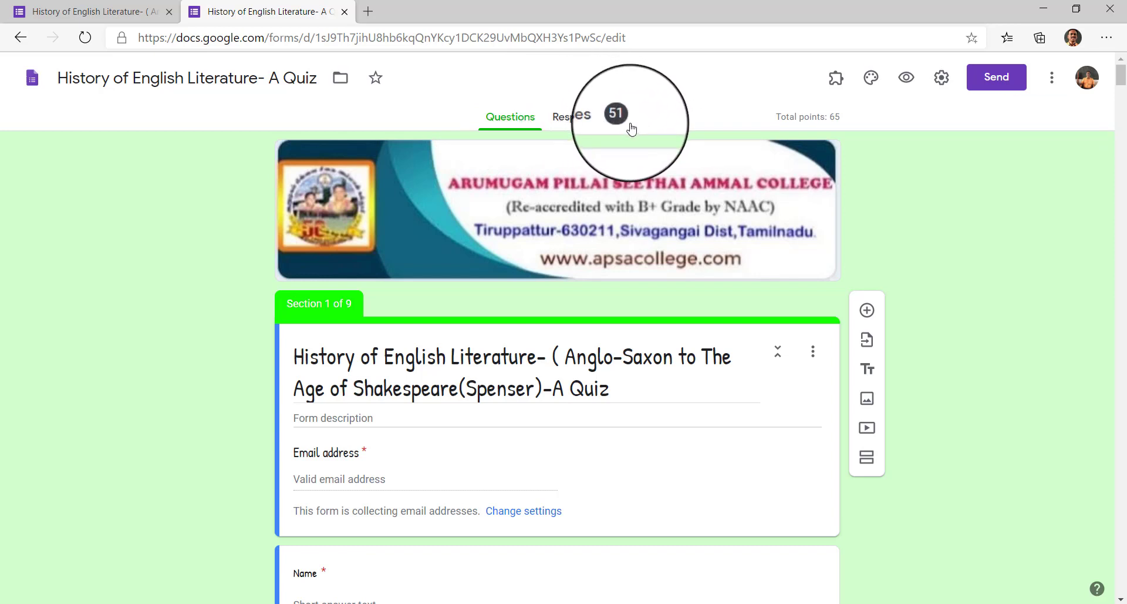
{"action": "left_click", "coordinate": [597, 126]}
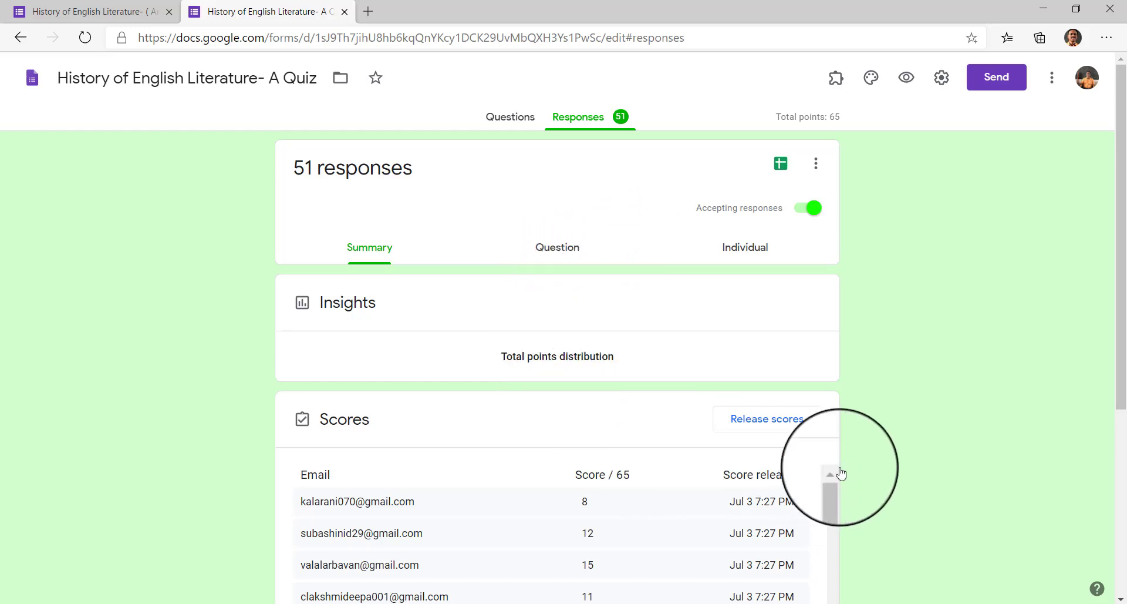
- Review the response summary's scores, total points distribution, frequently missed questions and participant detail charts
{"action": "left_click_drag", "start_coordinate": [1123, 373], "coordinate": [1108, 583]}
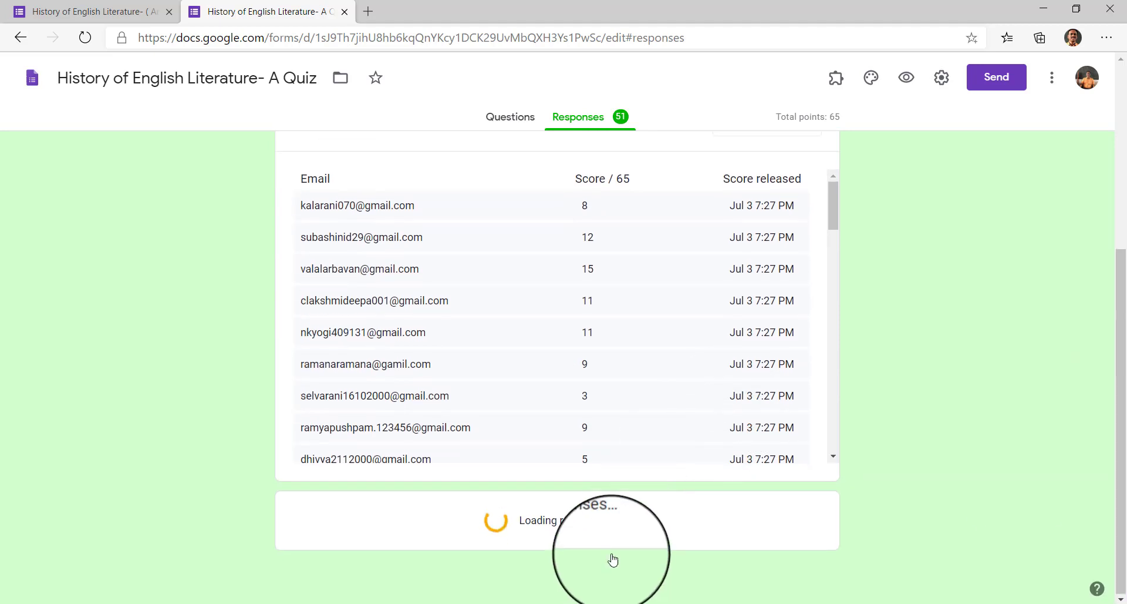
{"action": "scroll", "coordinate": [564, 205], "scroll_direction": "up", "scroll_amount": 5}
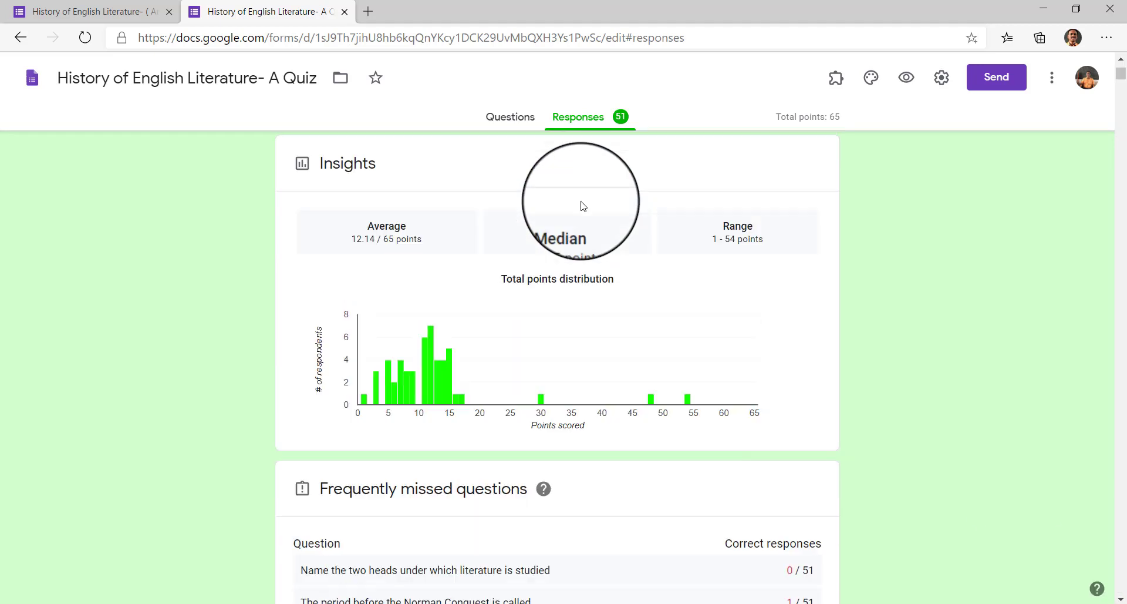
{"action": "scroll", "coordinate": [546, 358], "scroll_direction": "down", "scroll_amount": 1}
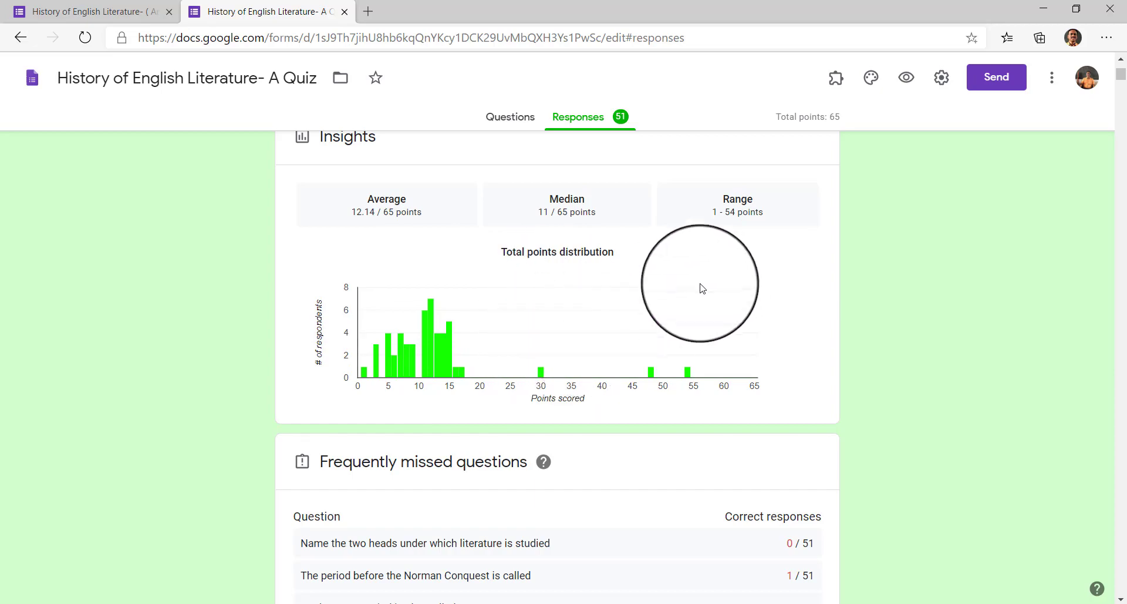
{"action": "scroll", "coordinate": [536, 309], "scroll_direction": "up", "scroll_amount": 3}
{"action": "scroll", "coordinate": [552, 307], "scroll_direction": "down", "scroll_amount": 15}
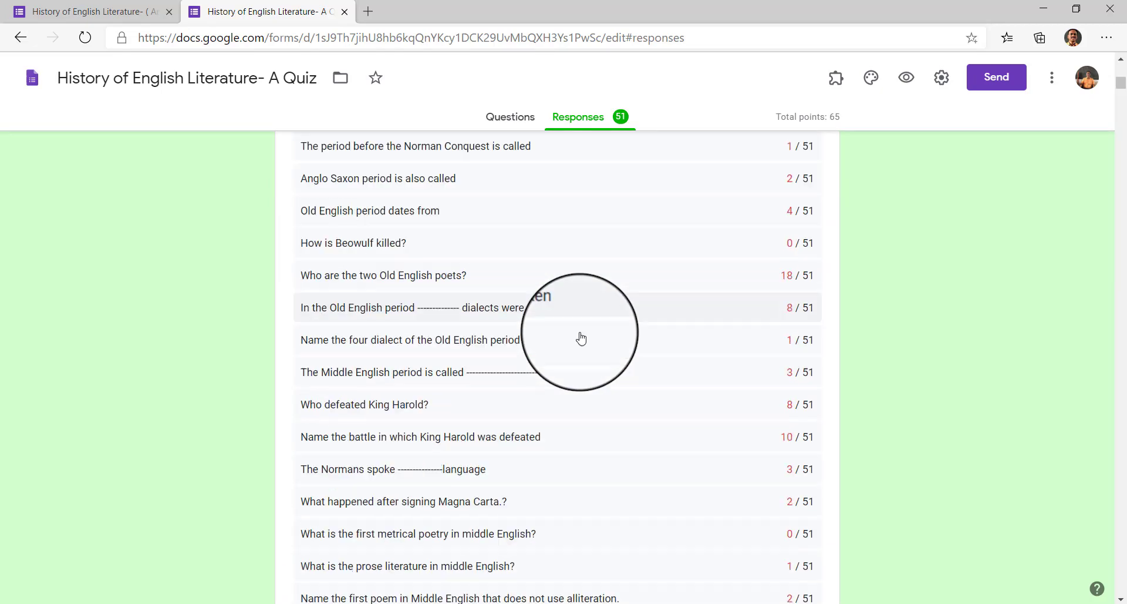
{"action": "scroll", "coordinate": [579, 340], "scroll_direction": "down", "scroll_amount": 20}
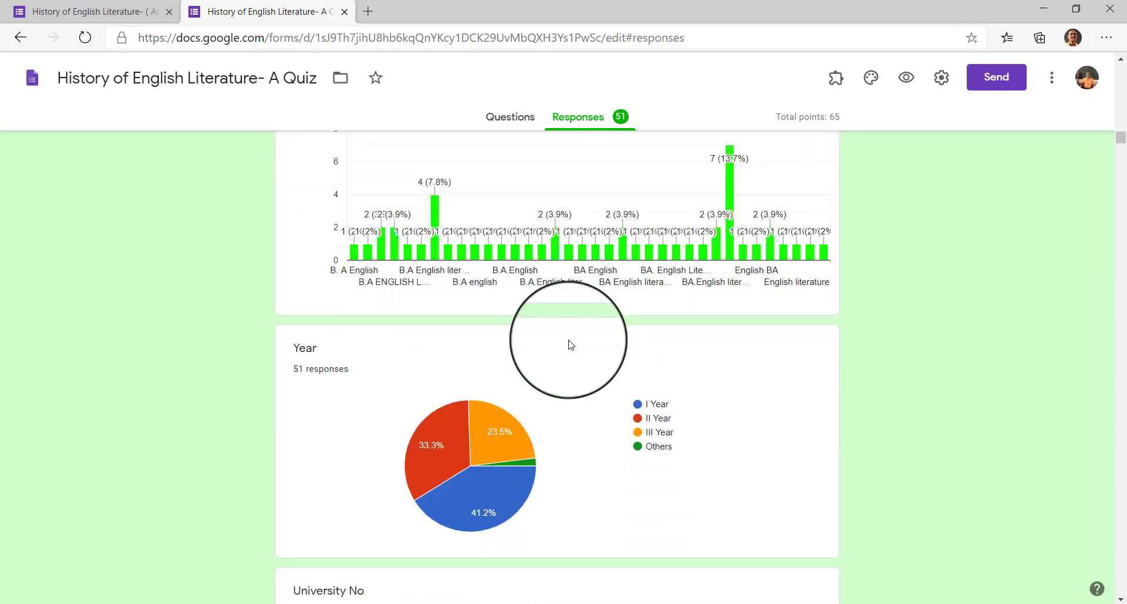
- Examine the answer charts of the individual quiz questions, from the Old English period through Chaucer to Spenser
{"action": "scroll", "coordinate": [588, 347], "scroll_direction": "down", "scroll_amount": 20}
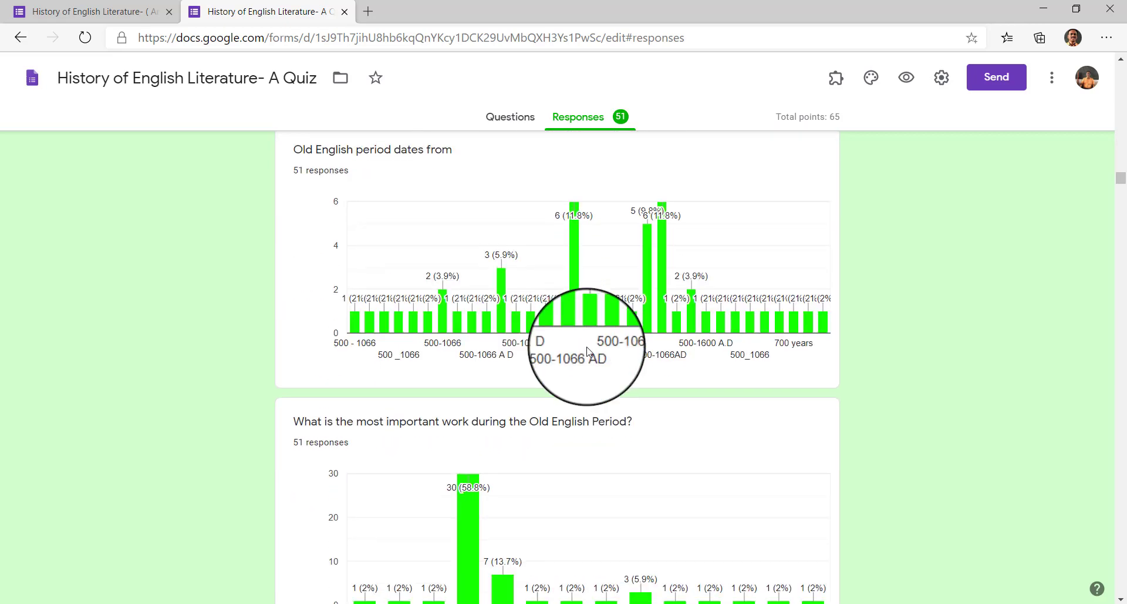
{"action": "scroll", "coordinate": [588, 347], "scroll_direction": "up", "scroll_amount": 8}
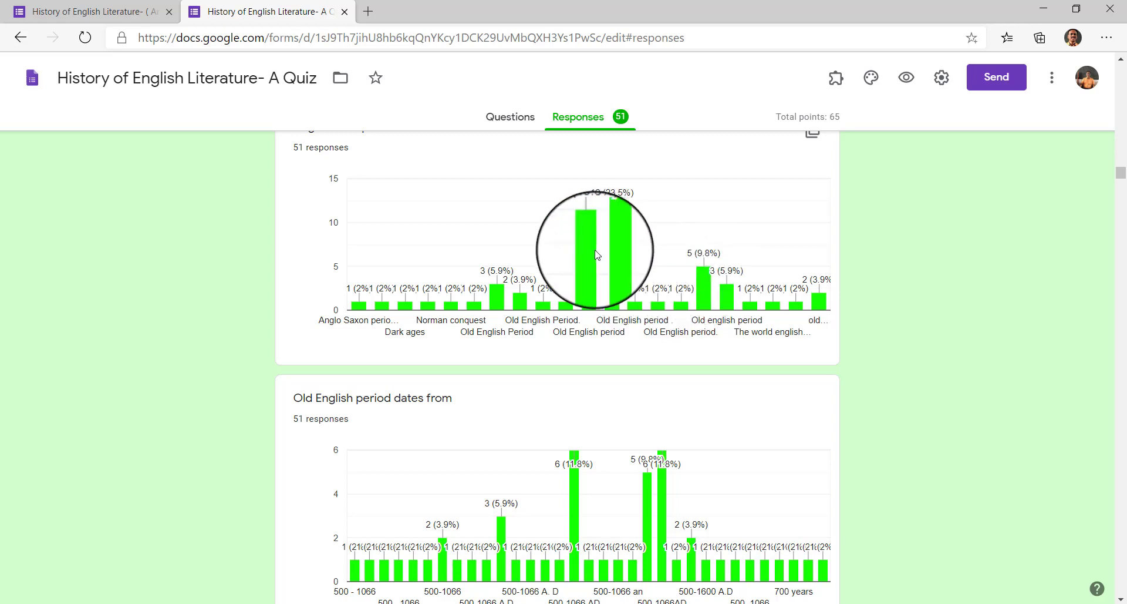
{"action": "scroll", "coordinate": [617, 323], "scroll_direction": "down", "scroll_amount": 7}
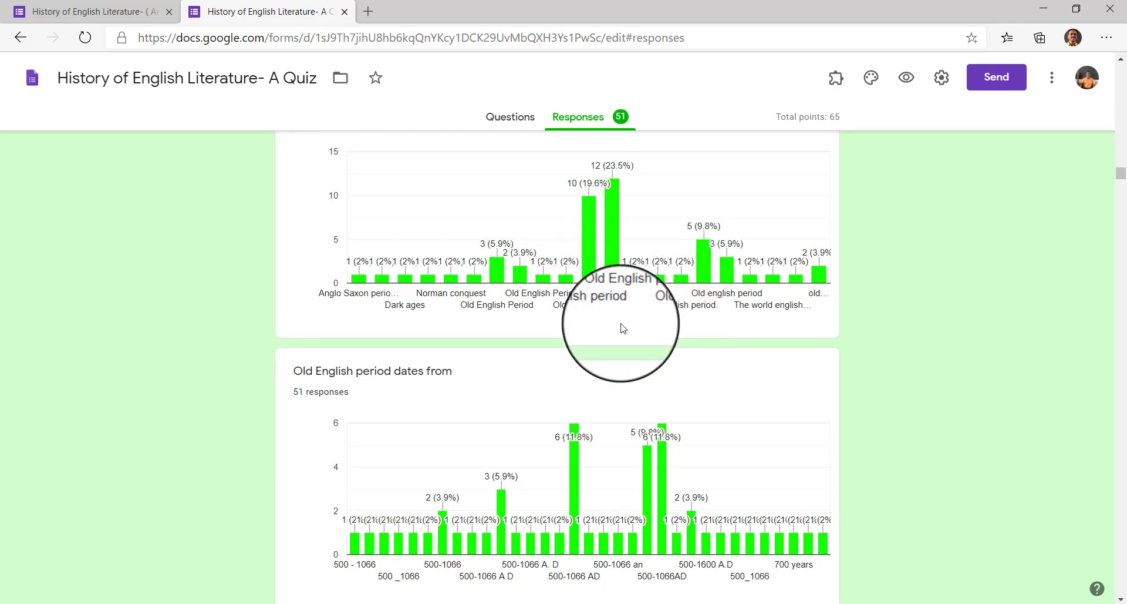
{"action": "scroll", "coordinate": [619, 325], "scroll_direction": "down", "scroll_amount": 20}
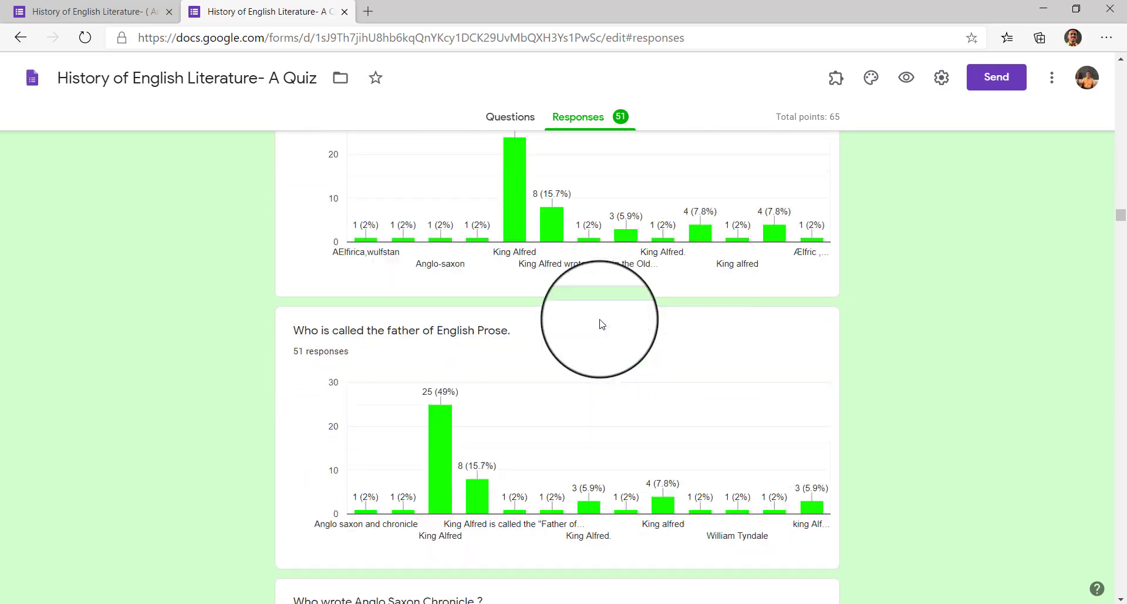
{"action": "scroll", "coordinate": [602, 324], "scroll_direction": "down", "scroll_amount": 20}
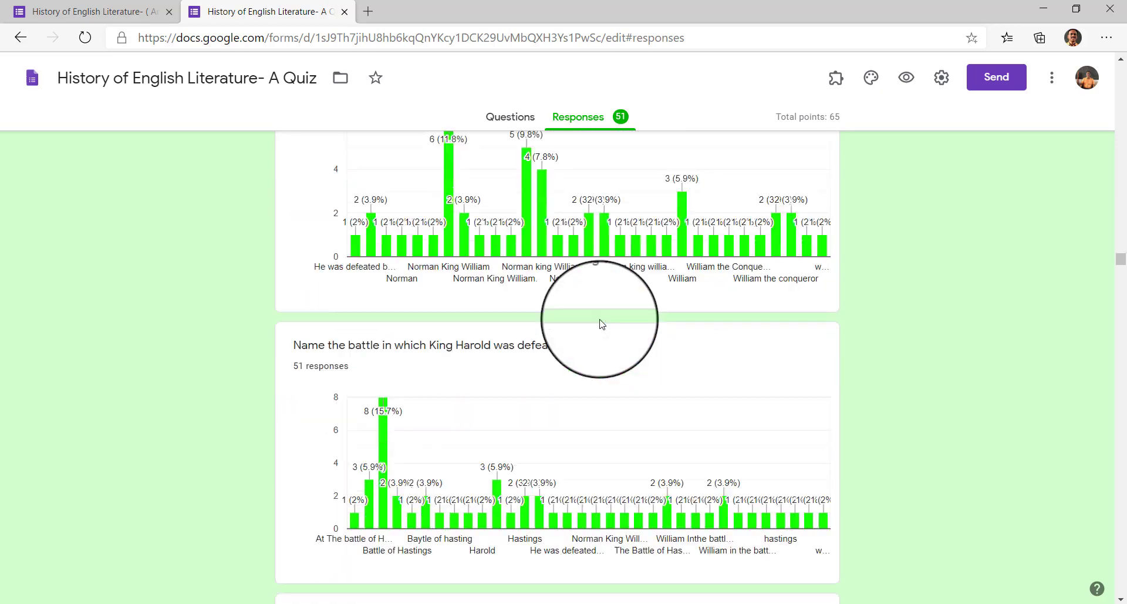
{"action": "scroll", "coordinate": [600, 319], "scroll_direction": "down", "scroll_amount": 20}
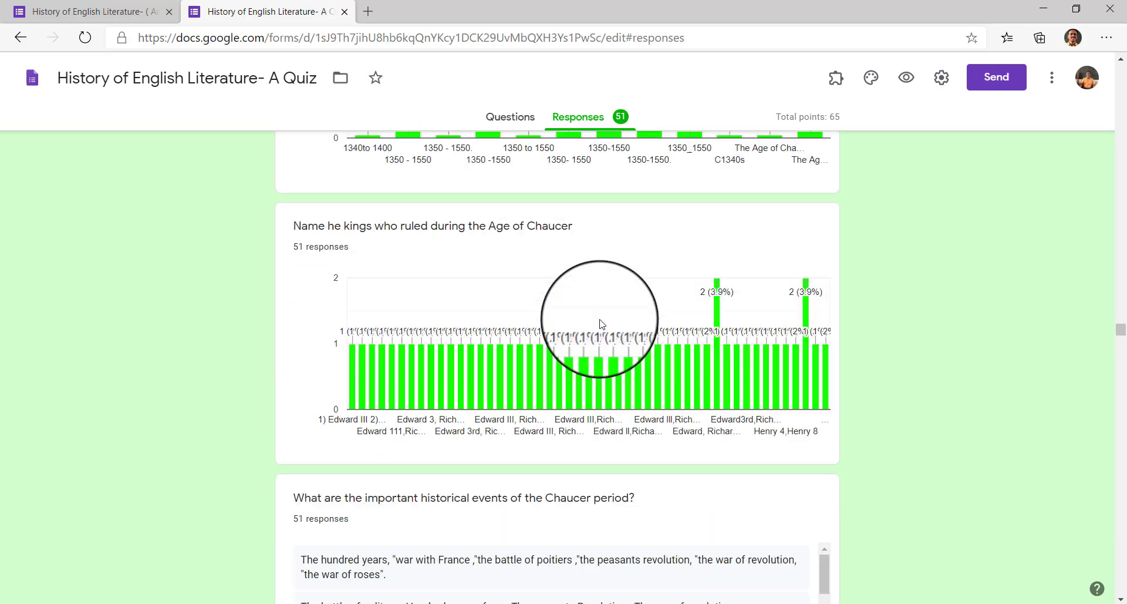
{"action": "scroll", "coordinate": [601, 323], "scroll_direction": "down", "scroll_amount": 20}
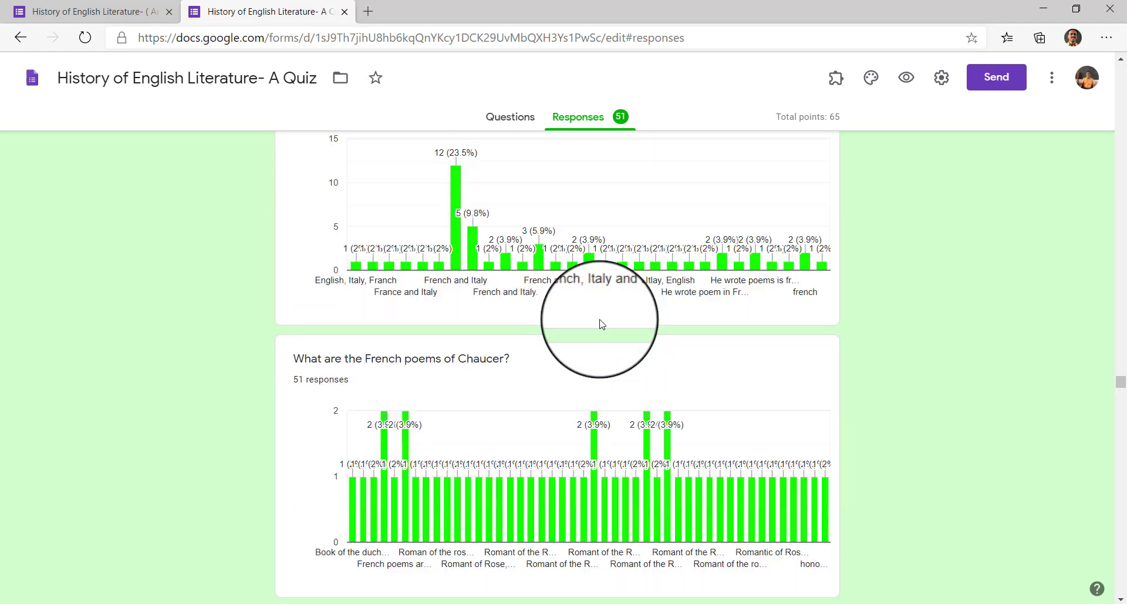
{"action": "scroll", "coordinate": [602, 323], "scroll_direction": "down", "scroll_amount": 20}
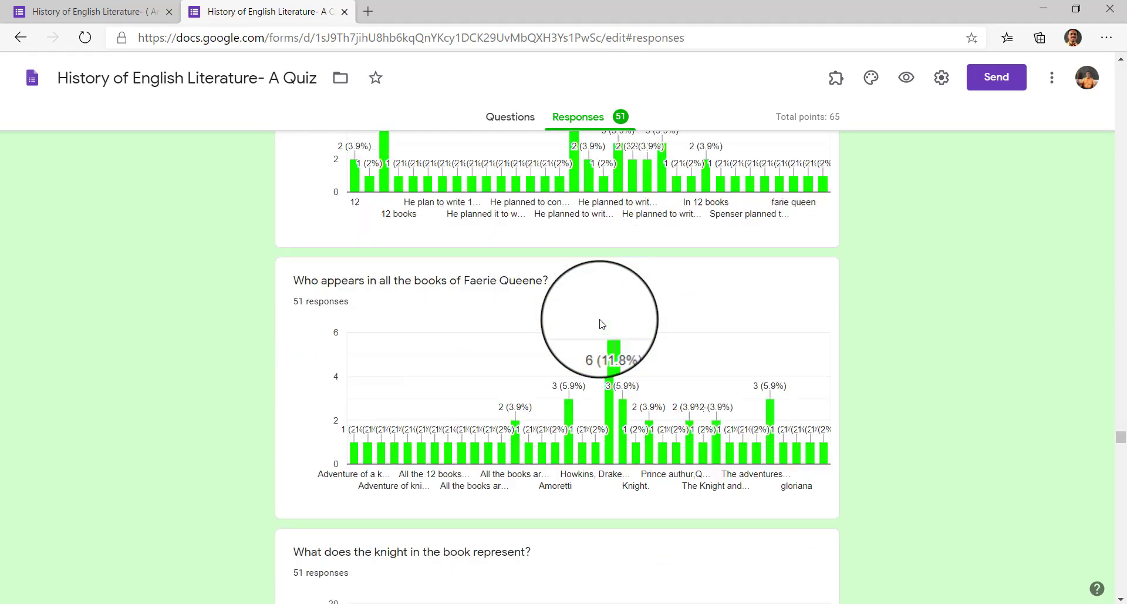
{"action": "scroll", "coordinate": [602, 323], "scroll_direction": "down", "scroll_amount": 20}
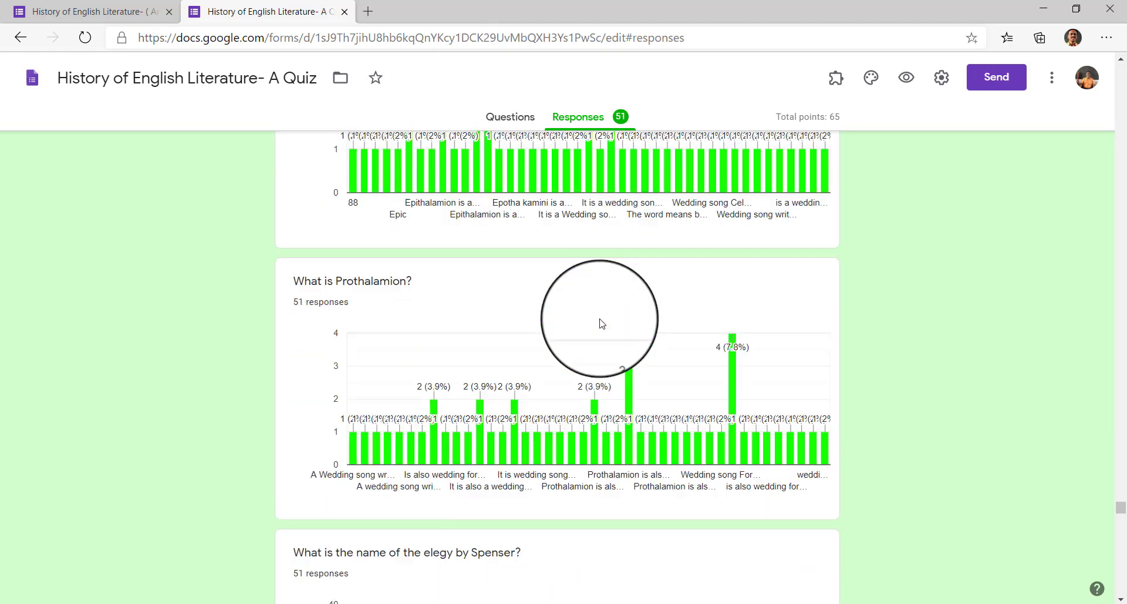
{"action": "scroll", "coordinate": [601, 324], "scroll_direction": "down", "scroll_amount": 10}
- Examine the "Feedback for the course" charts and the suggestions to improve the course, and return to the quiz answer charts
{"action": "scroll", "coordinate": [600, 323], "scroll_direction": "up", "scroll_amount": 14}
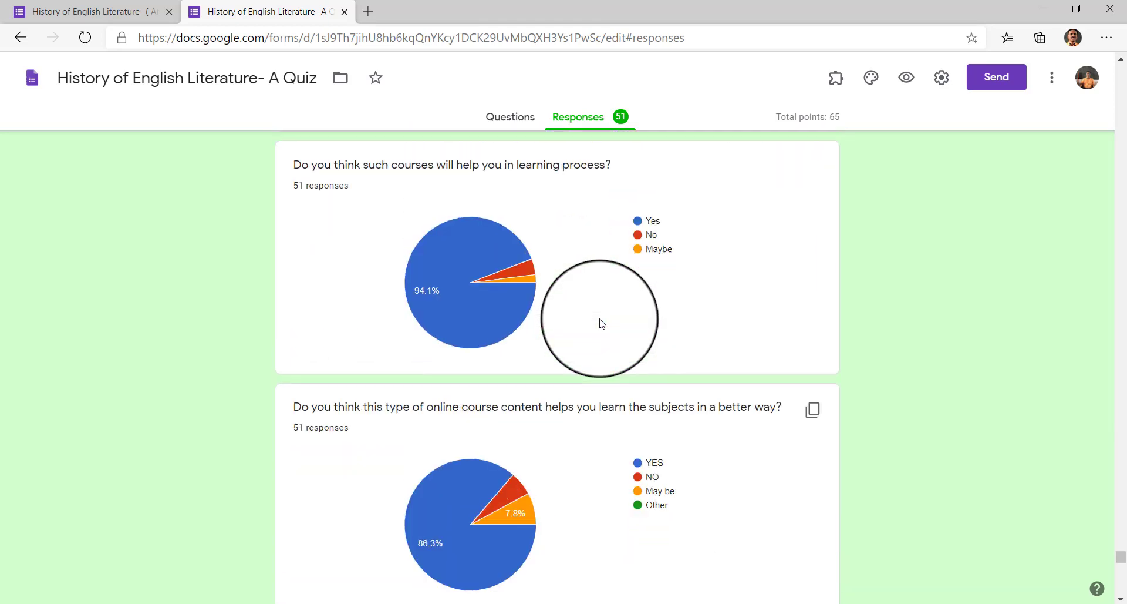
{"action": "scroll", "coordinate": [600, 322], "scroll_direction": "down", "scroll_amount": 1}
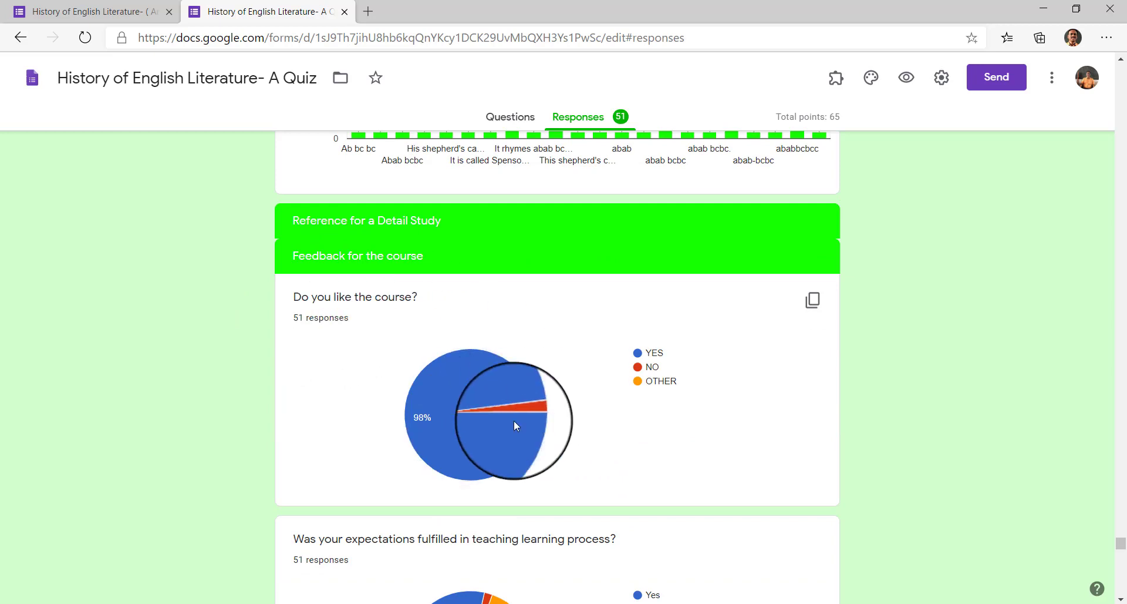
{"action": "mouse_move", "coordinate": [479, 451]}
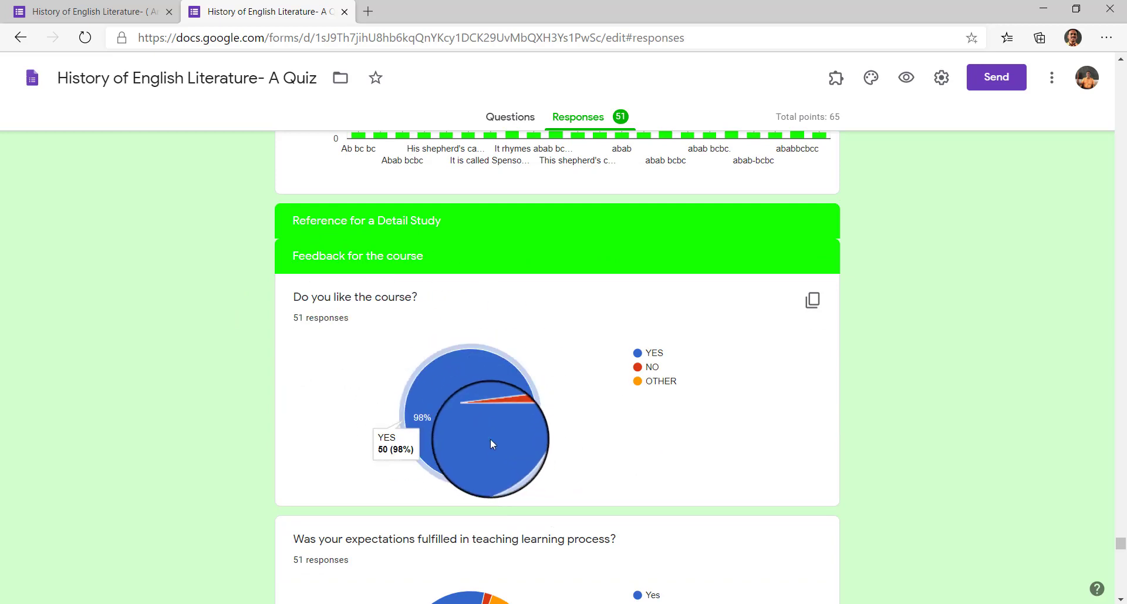
{"action": "scroll", "coordinate": [493, 440], "scroll_direction": "down", "scroll_amount": 5}
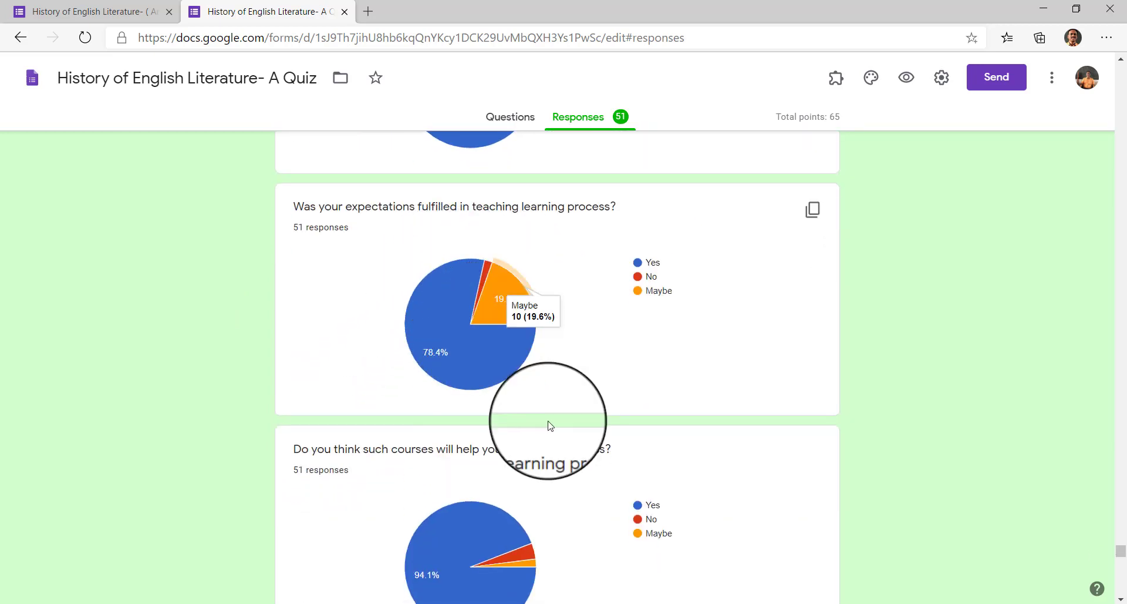
{"action": "scroll", "coordinate": [551, 446], "scroll_direction": "down", "scroll_amount": 3}
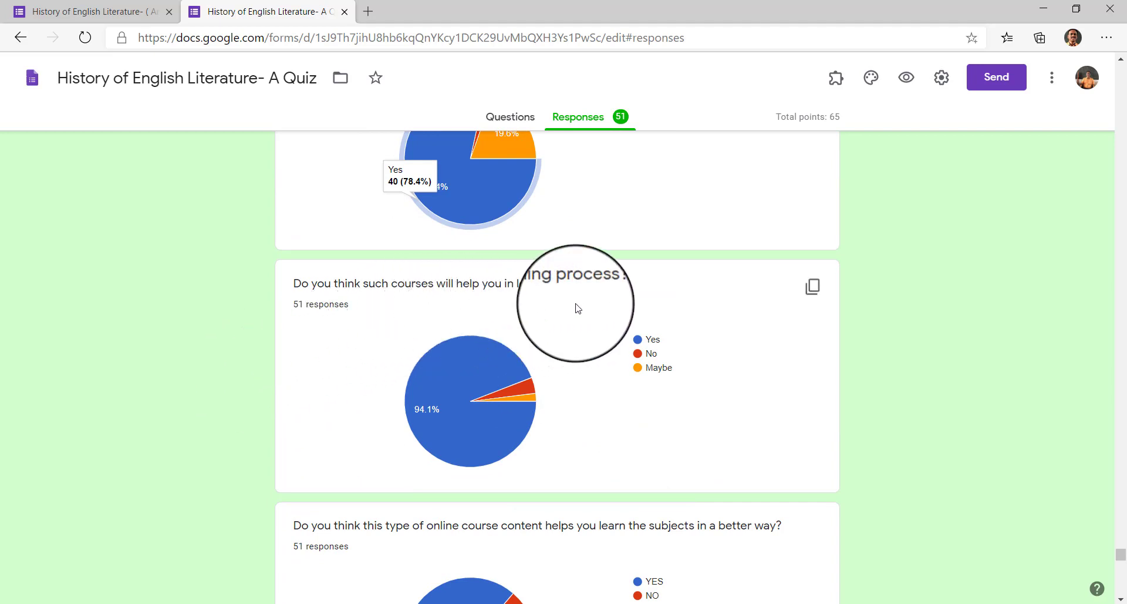
{"action": "scroll", "coordinate": [496, 452], "scroll_direction": "down", "scroll_amount": 3}
{"action": "scroll", "coordinate": [499, 429], "scroll_direction": "down", "scroll_amount": 18}
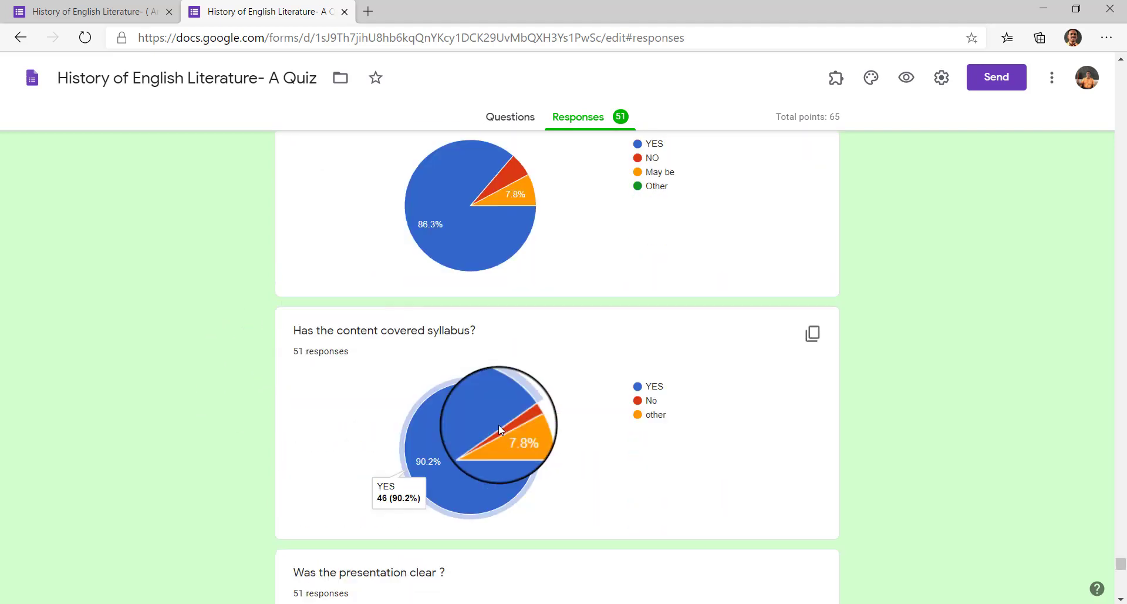
{"action": "scroll", "coordinate": [486, 447], "scroll_direction": "down", "scroll_amount": 3}
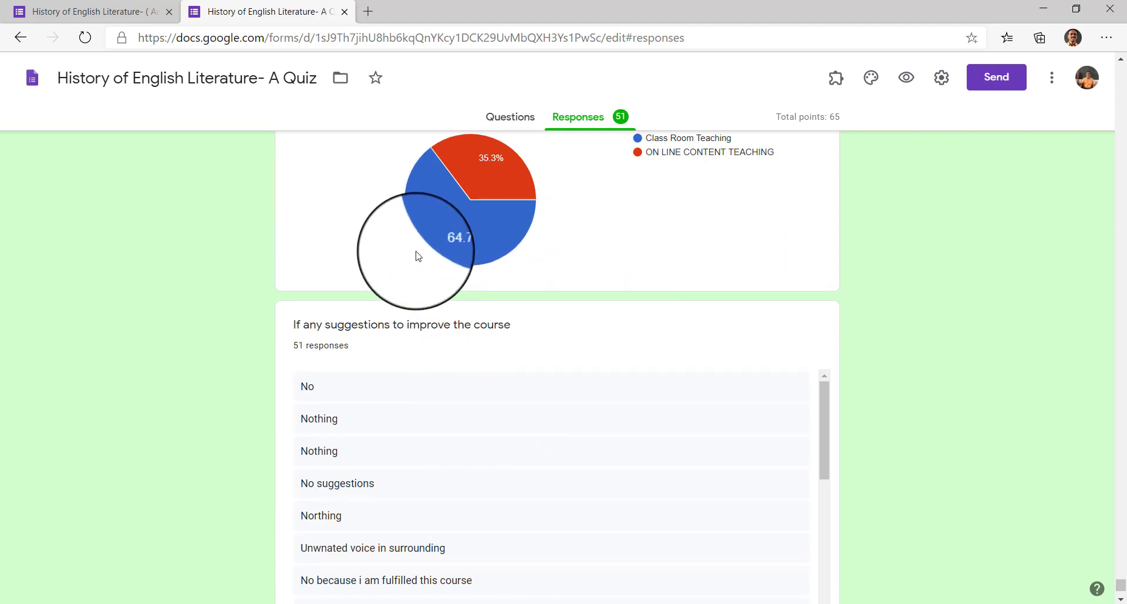
{"action": "scroll", "coordinate": [458, 246], "scroll_direction": "down", "scroll_amount": 2}
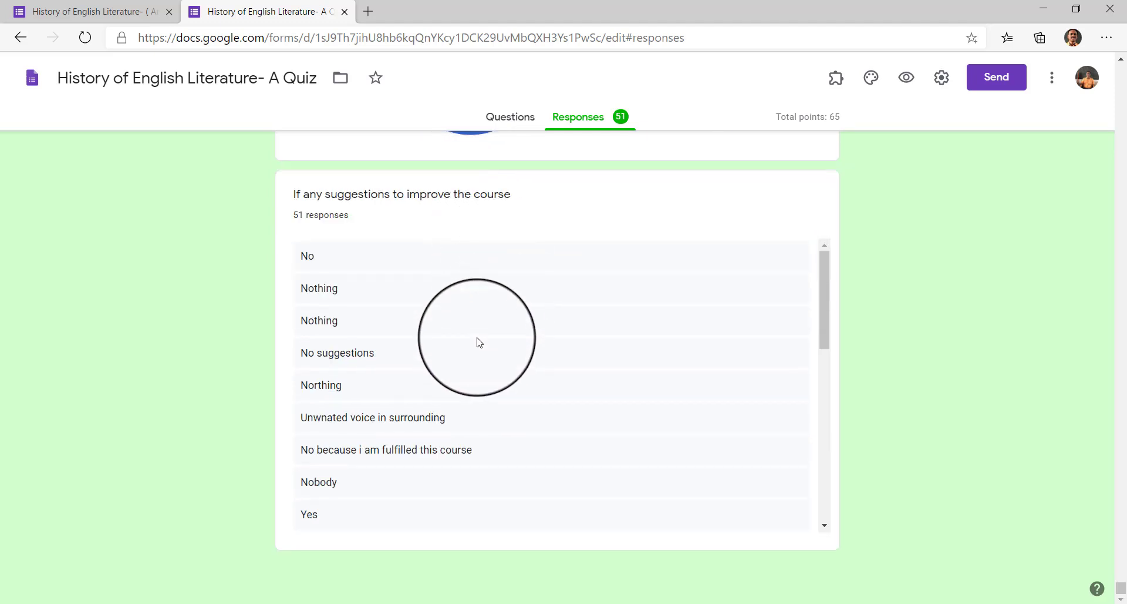
{"action": "scroll", "coordinate": [484, 334], "scroll_direction": "up", "scroll_amount": 20}
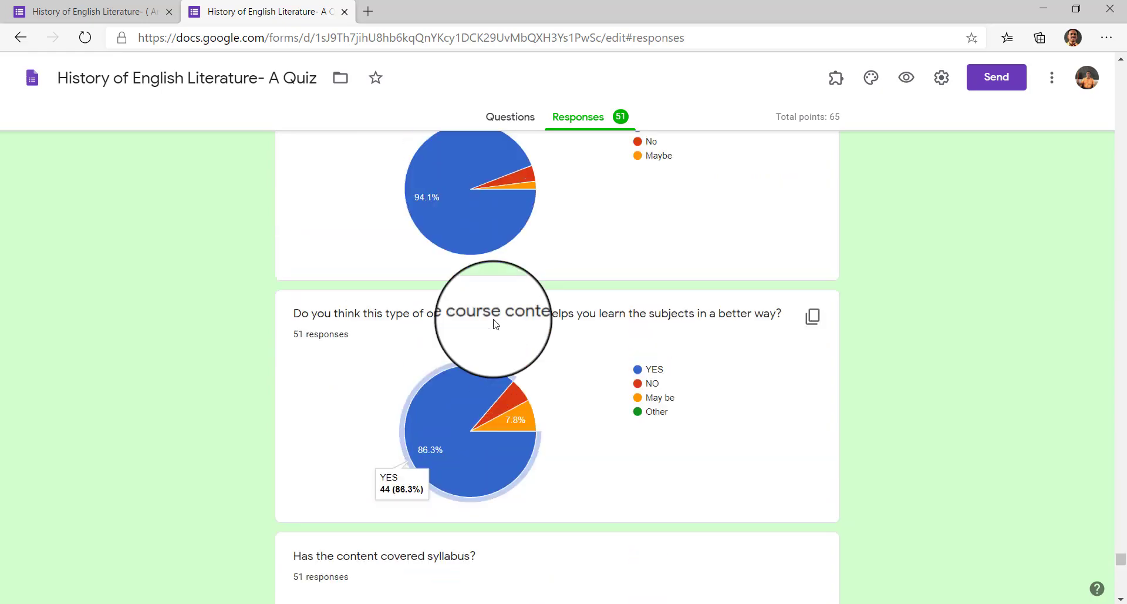
{"action": "scroll", "coordinate": [509, 315], "scroll_direction": "up", "scroll_amount": 20}
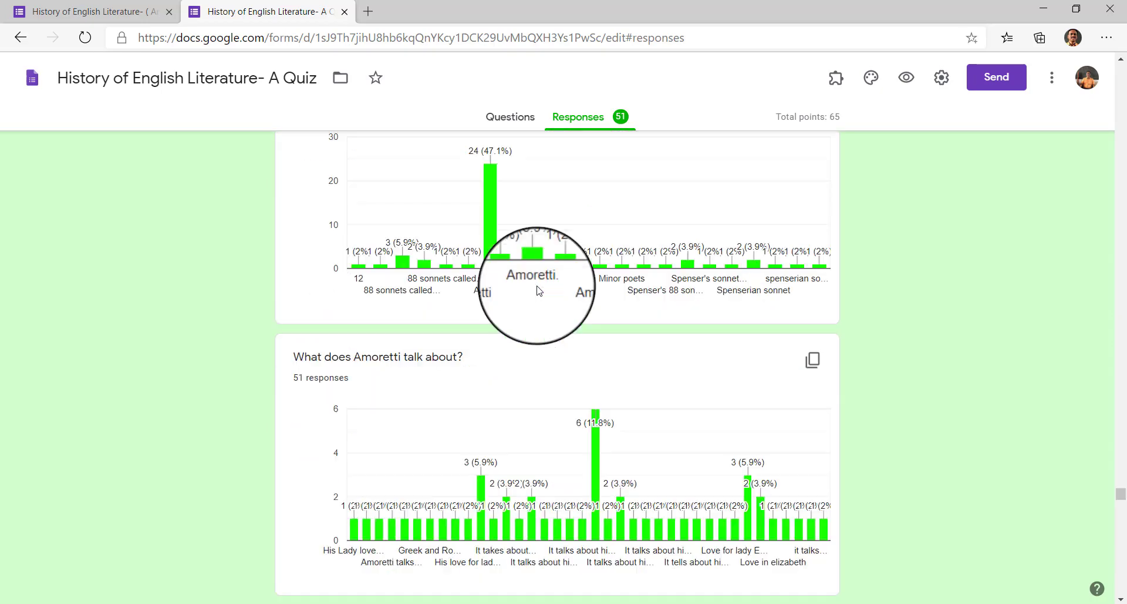
- Open the quiz's collected responses in the linked Google Sheets spreadsheet and look over the response rows
{"action": "scroll", "coordinate": [539, 290], "scroll_direction": "up", "scroll_amount": 20}
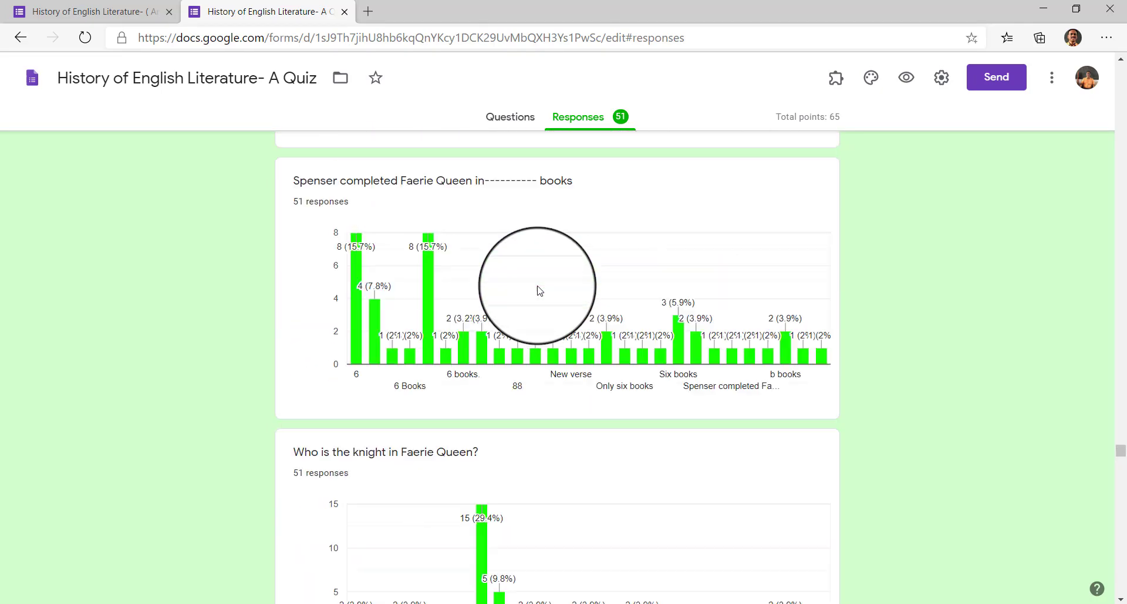
{"action": "scroll", "coordinate": [541, 287], "scroll_direction": "up", "scroll_amount": 20}
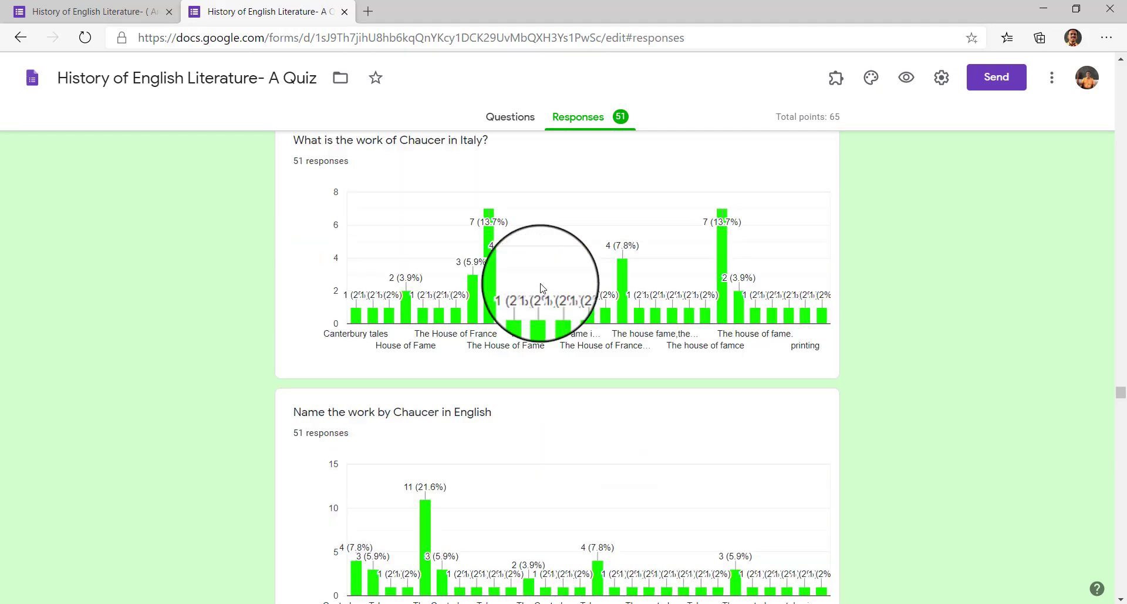
{"action": "scroll", "coordinate": [540, 287], "scroll_direction": "up", "scroll_amount": 20}
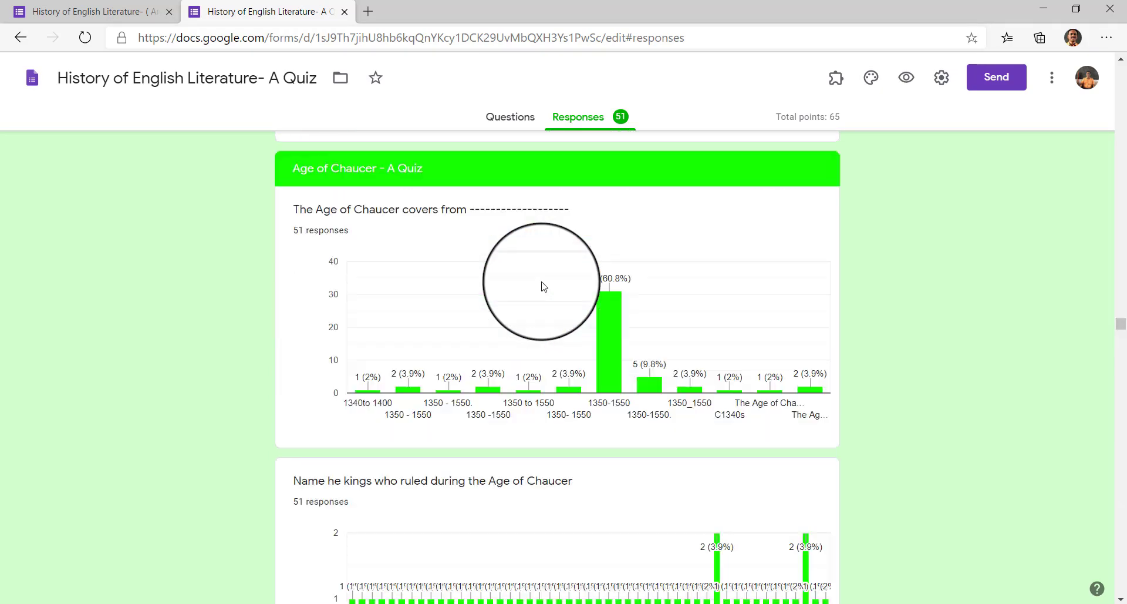
{"action": "scroll", "coordinate": [541, 286], "scroll_direction": "up", "scroll_amount": 20}
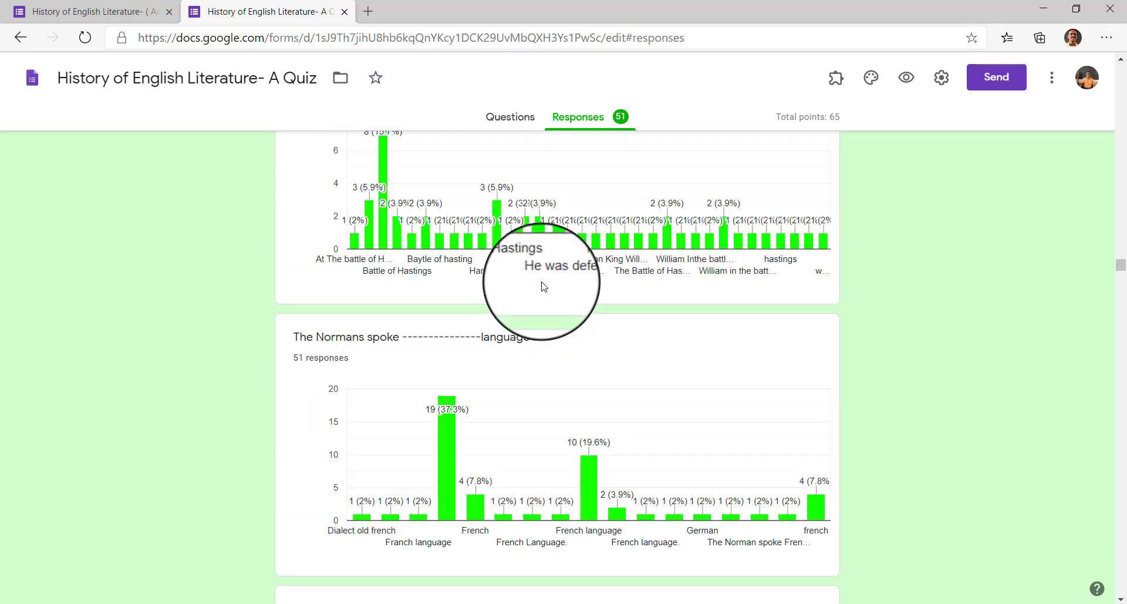
{"action": "scroll", "coordinate": [544, 286], "scroll_direction": "up", "scroll_amount": 20}
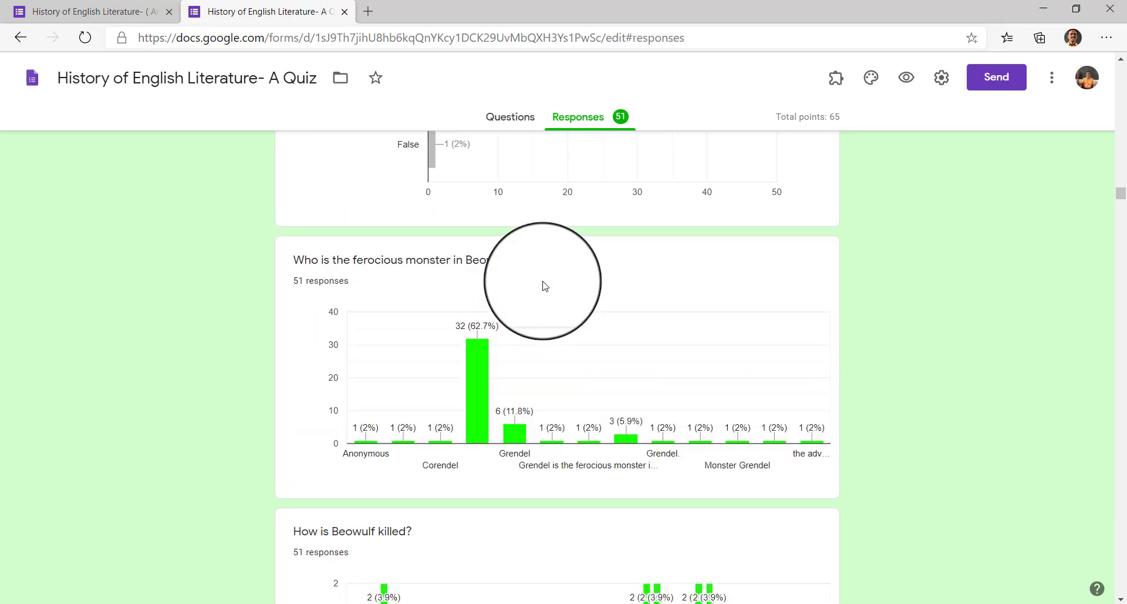
{"action": "scroll", "coordinate": [545, 286], "scroll_direction": "up", "scroll_amount": 20}
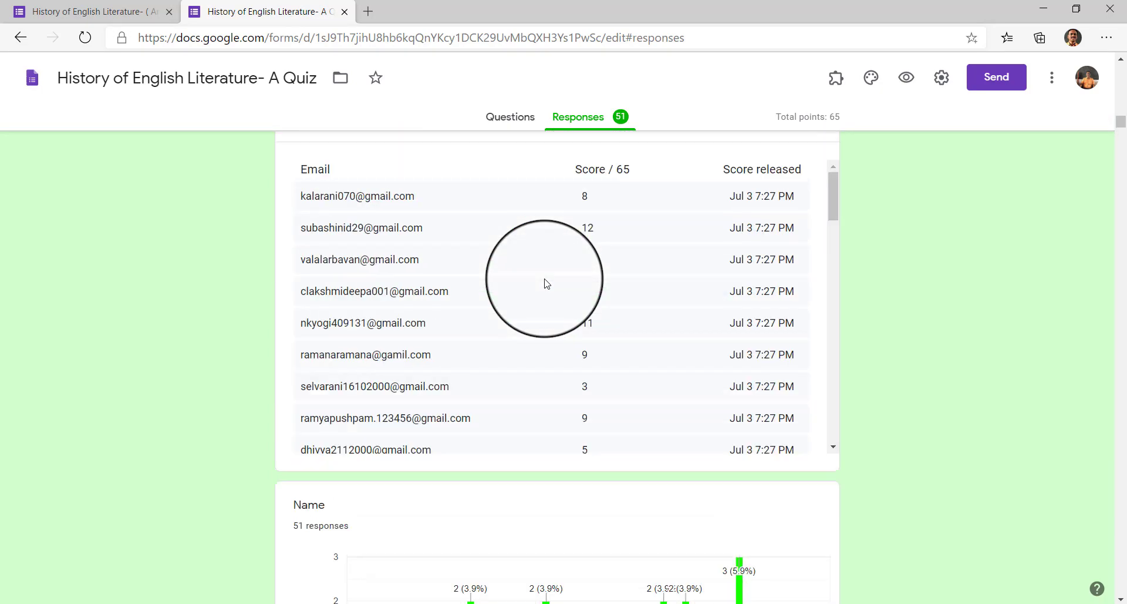
{"action": "scroll", "coordinate": [548, 284], "scroll_direction": "up", "scroll_amount": 15}
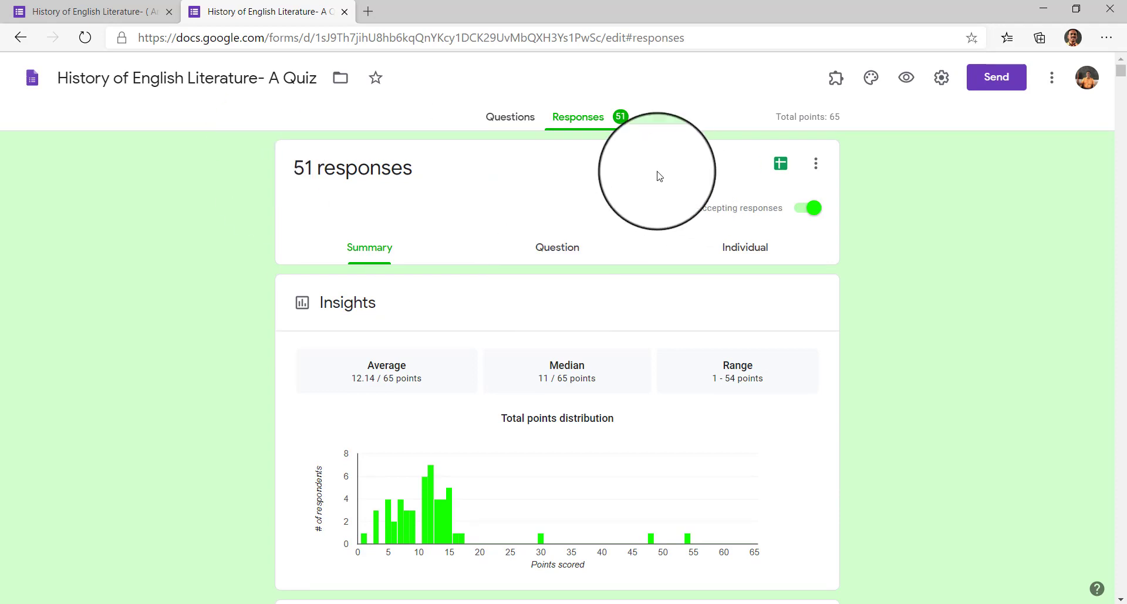
{"action": "left_click", "coordinate": [780, 165]}
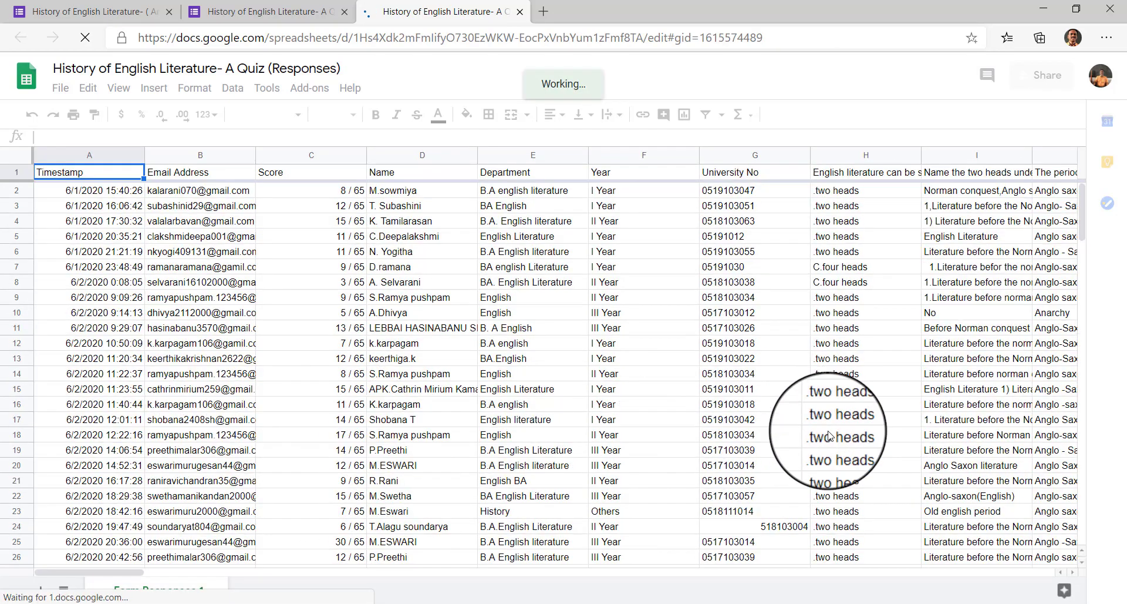
{"action": "scroll", "coordinate": [130, 456], "scroll_direction": "down", "scroll_amount": 3}
{"action": "scroll", "coordinate": [49, 545], "scroll_direction": "up", "scroll_amount": 2}
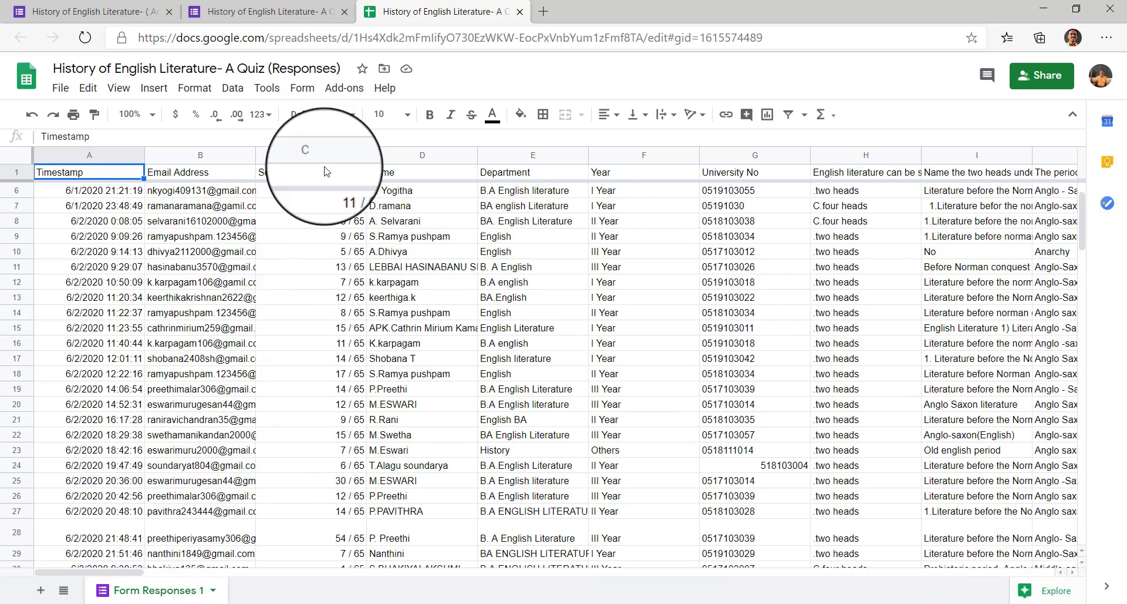
- Download the response spreadsheet as a Microsoft Excel (.xlsx) file
{"action": "left_click", "coordinate": [61, 92]}
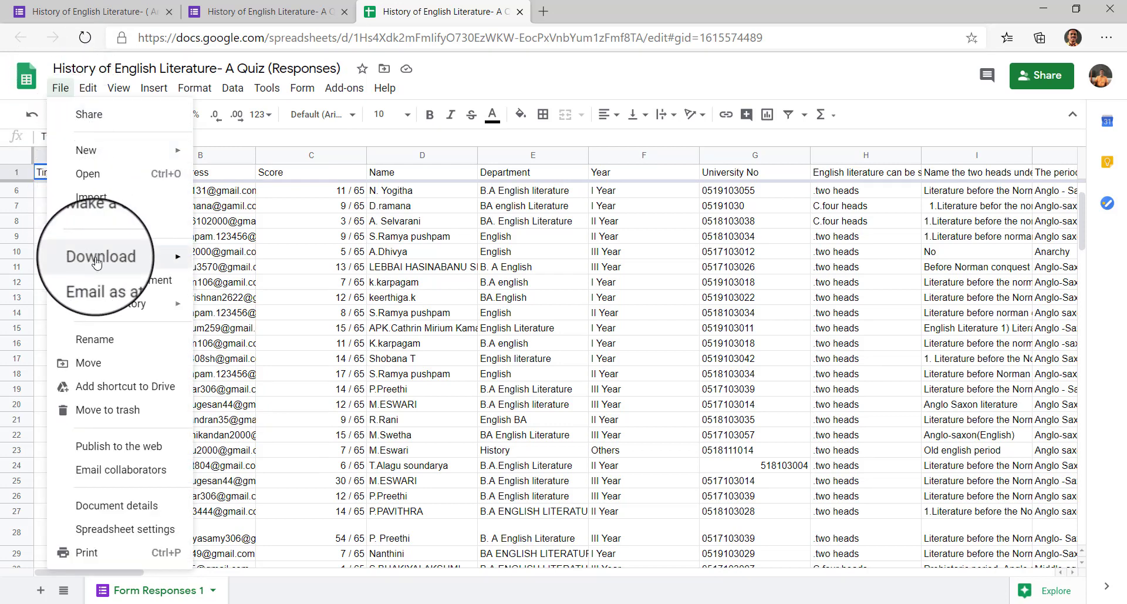
{"action": "mouse_move", "coordinate": [97, 262]}
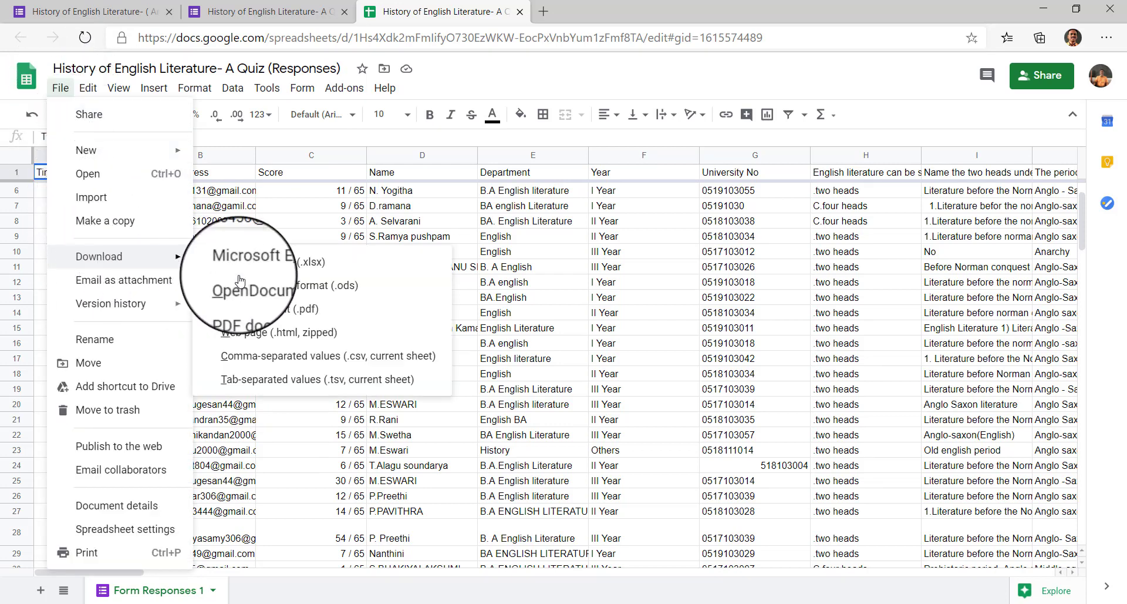
{"action": "left_click", "coordinate": [256, 267]}
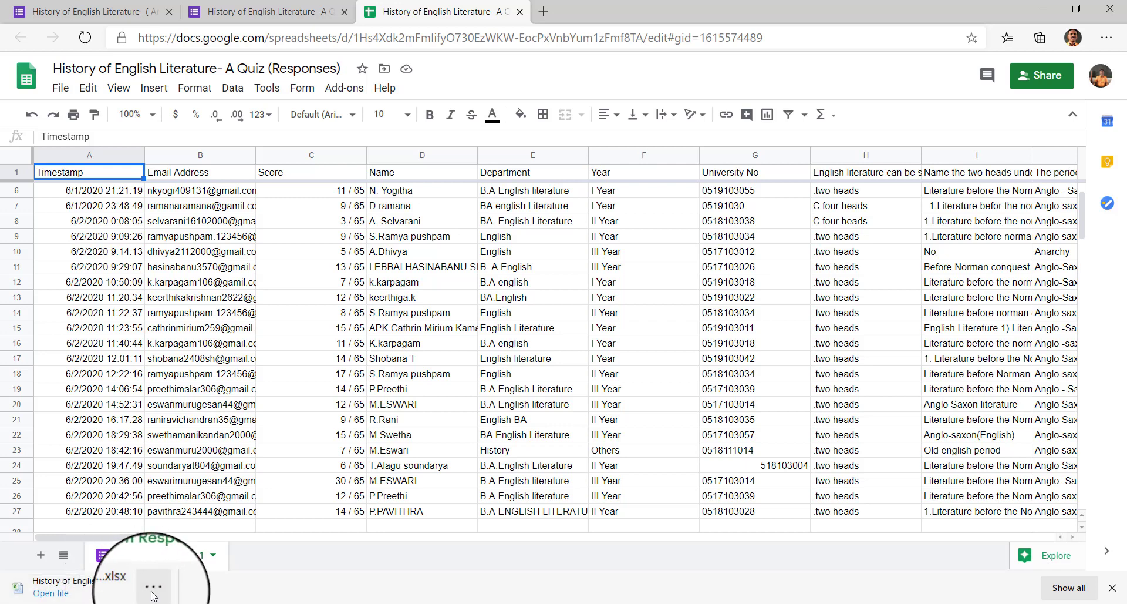
- Open the downloaded response workbook in Excel for editing and add a new blank worksheet
{"action": "left_click", "coordinate": [51, 593]}
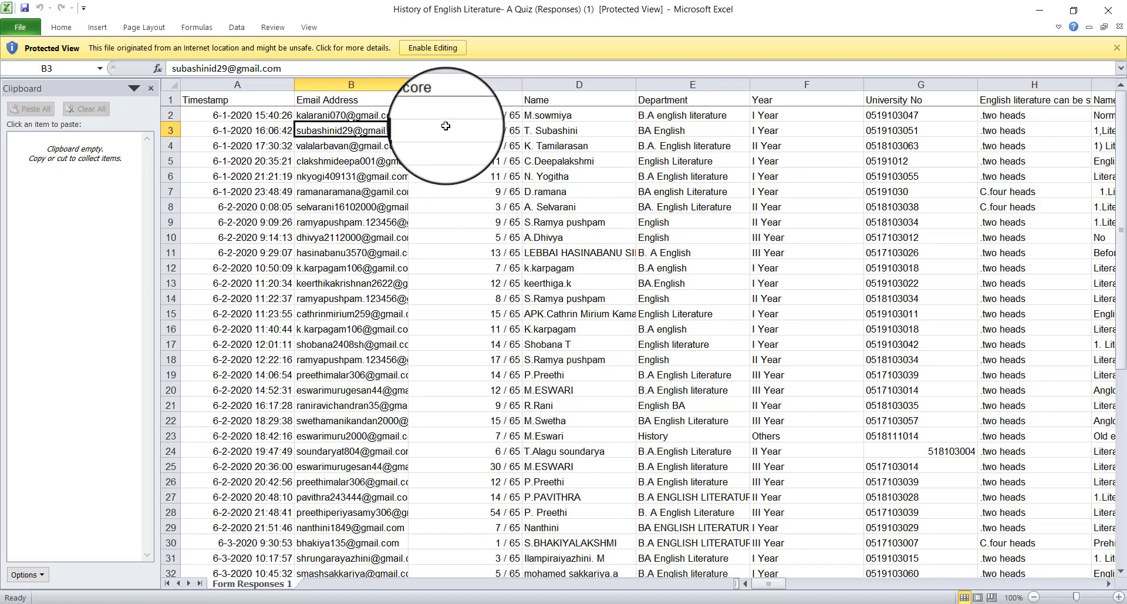
{"action": "left_click", "coordinate": [445, 55]}
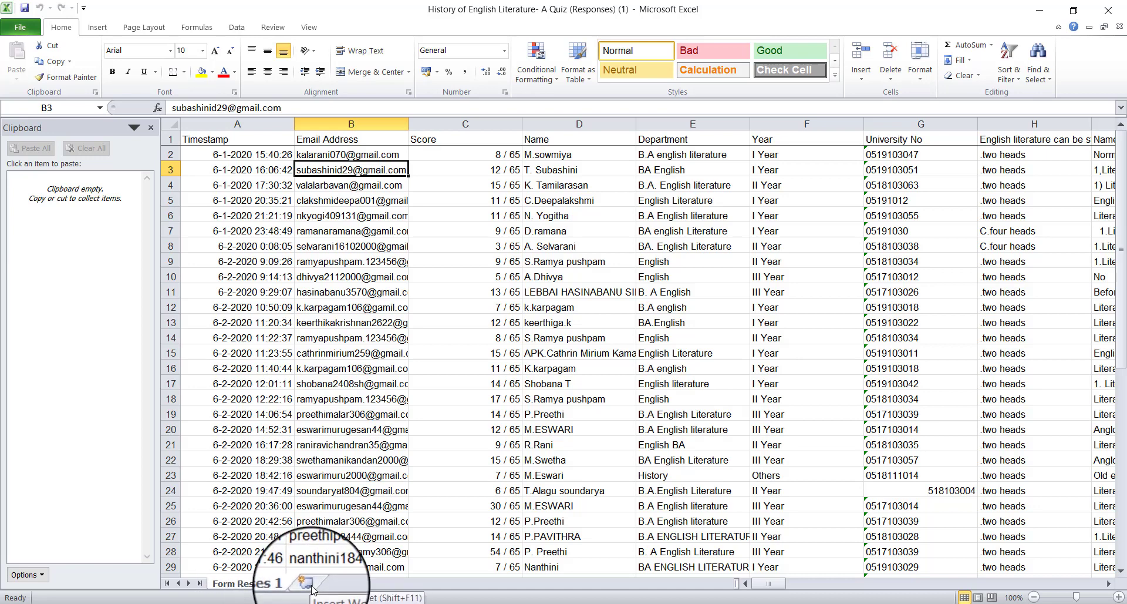
{"action": "left_click", "coordinate": [306, 583]}
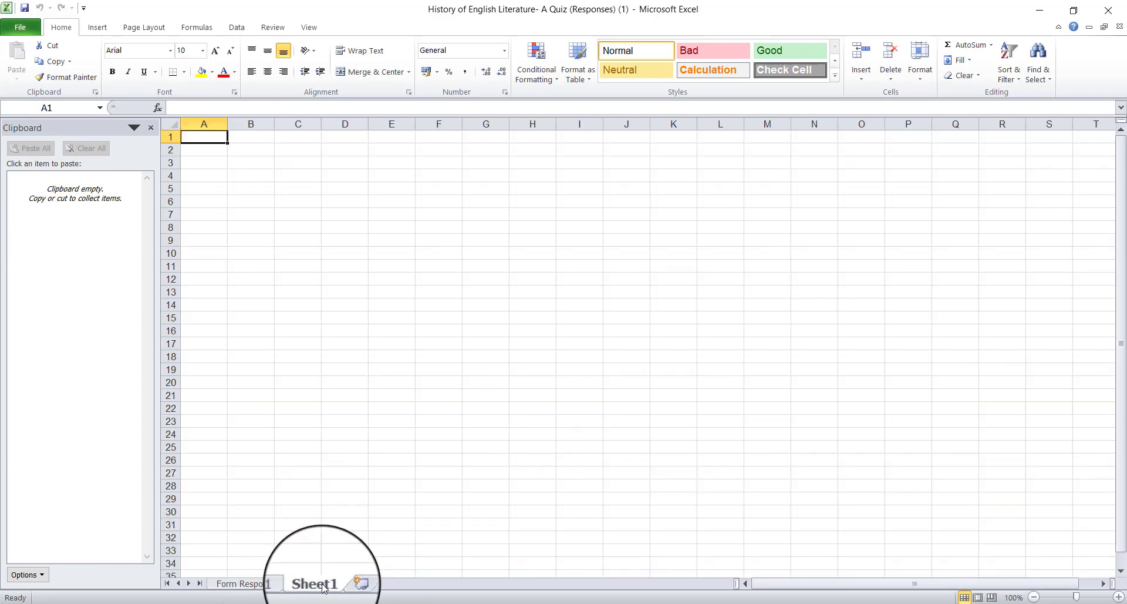
- Copy all participant names from D2:D52 of Form Responses 1 and paste them into Sheet1 starting at cell A1
{"action": "left_click", "coordinate": [268, 587]}
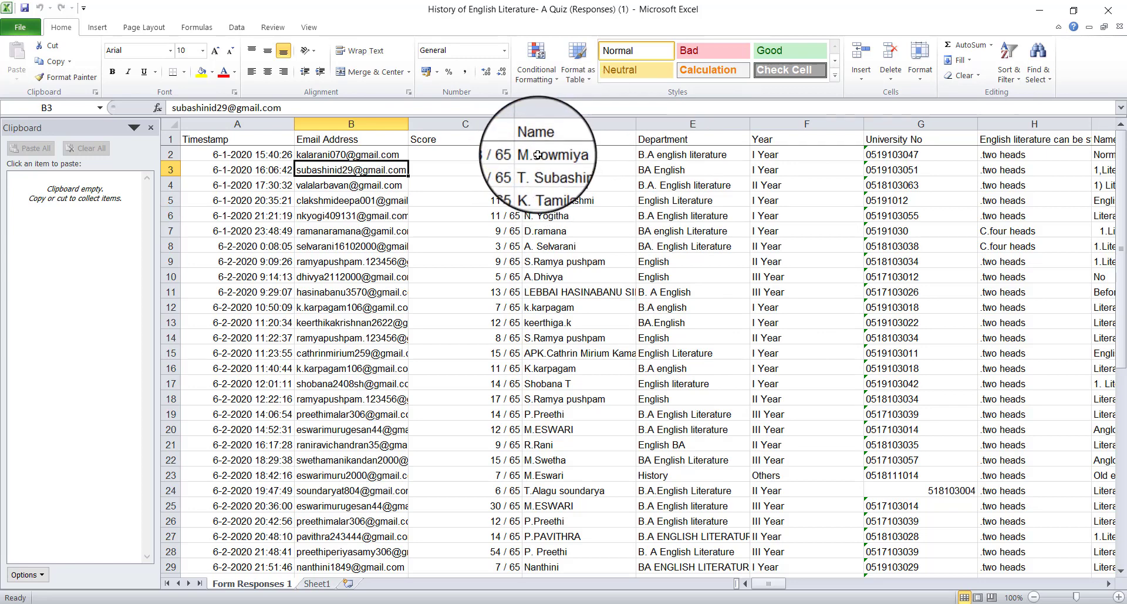
{"action": "left_click_drag", "start_coordinate": [530, 154], "coordinate": [553, 512]}
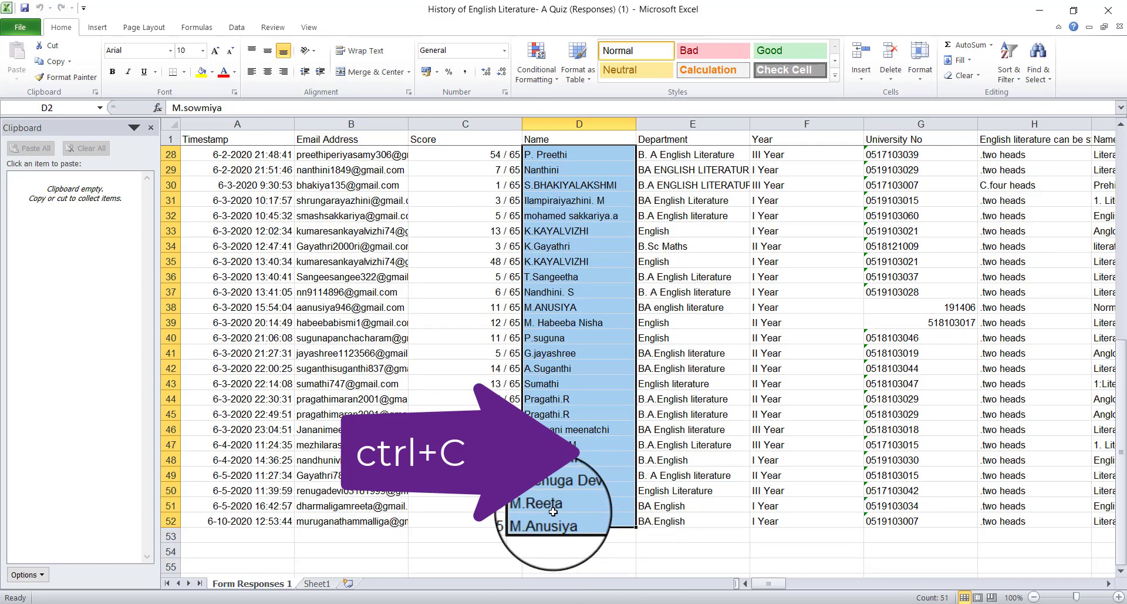
{"action": "left_click", "coordinate": [317, 584]}
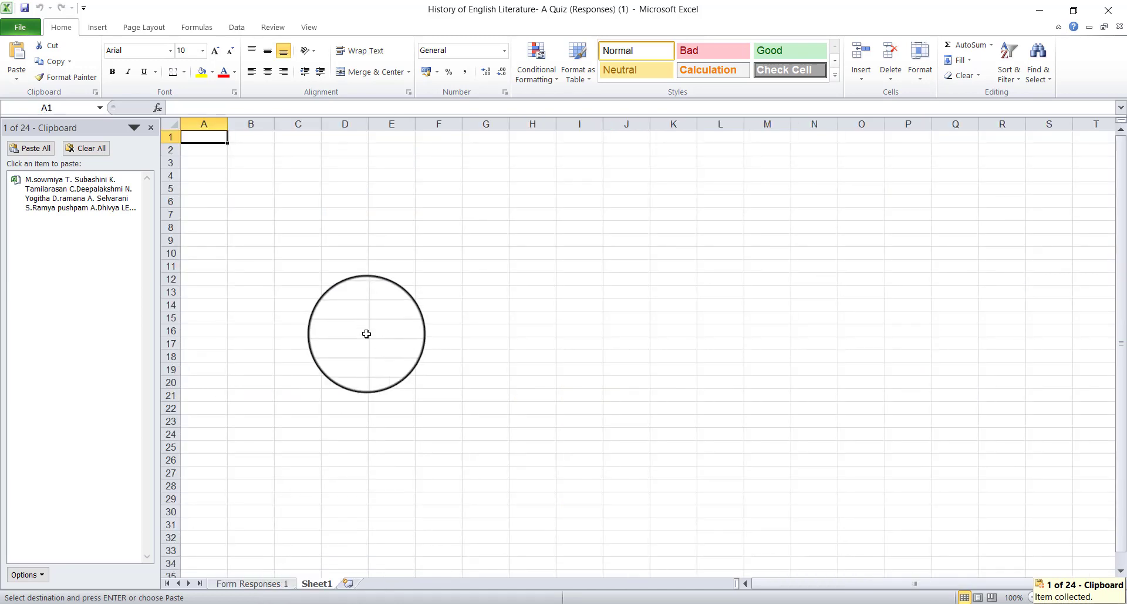
{"action": "key", "text": "ctrl+v"}
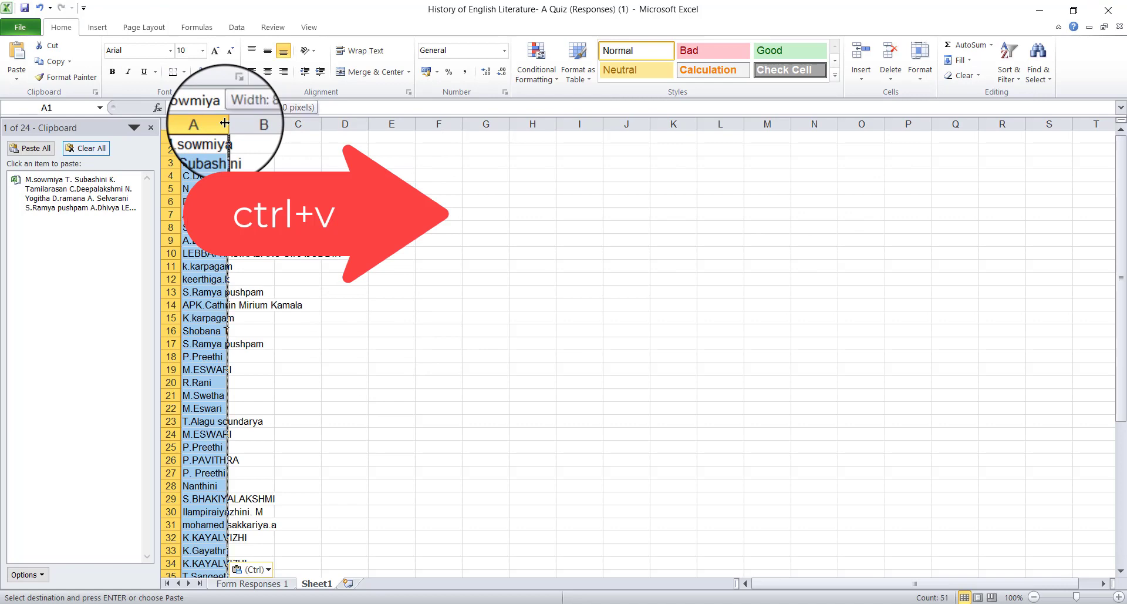
- Widen column A on Sheet1 and set the font size of all the pasted names to 8
{"action": "left_click_drag", "start_coordinate": [225, 123], "coordinate": [284, 127]}
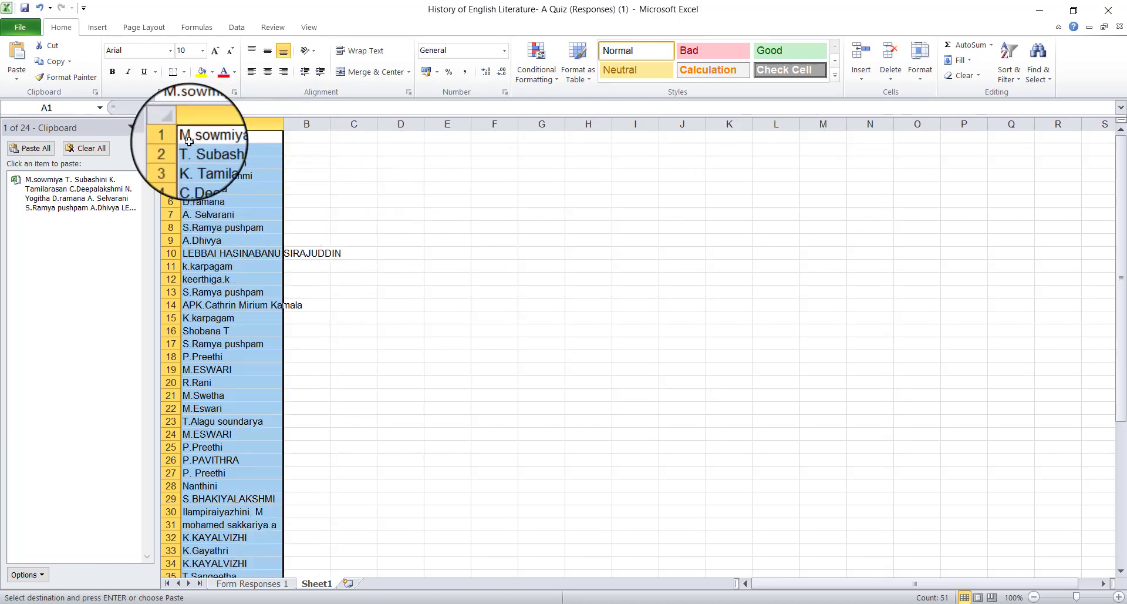
{"action": "left_click_drag", "start_coordinate": [189, 141], "coordinate": [264, 535]}
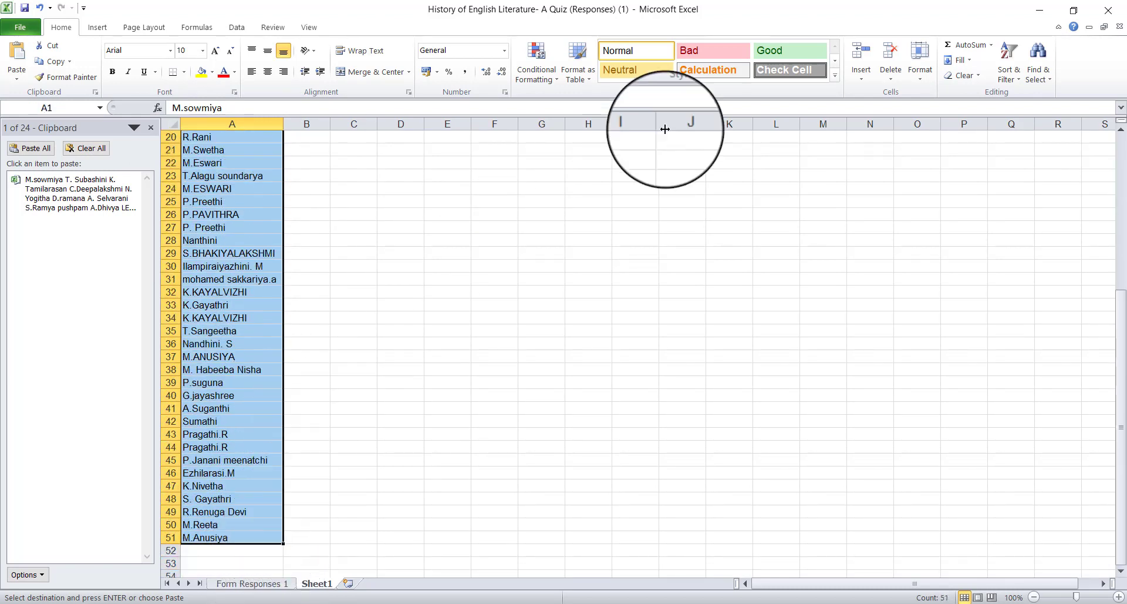
{"action": "left_click", "coordinate": [203, 54]}
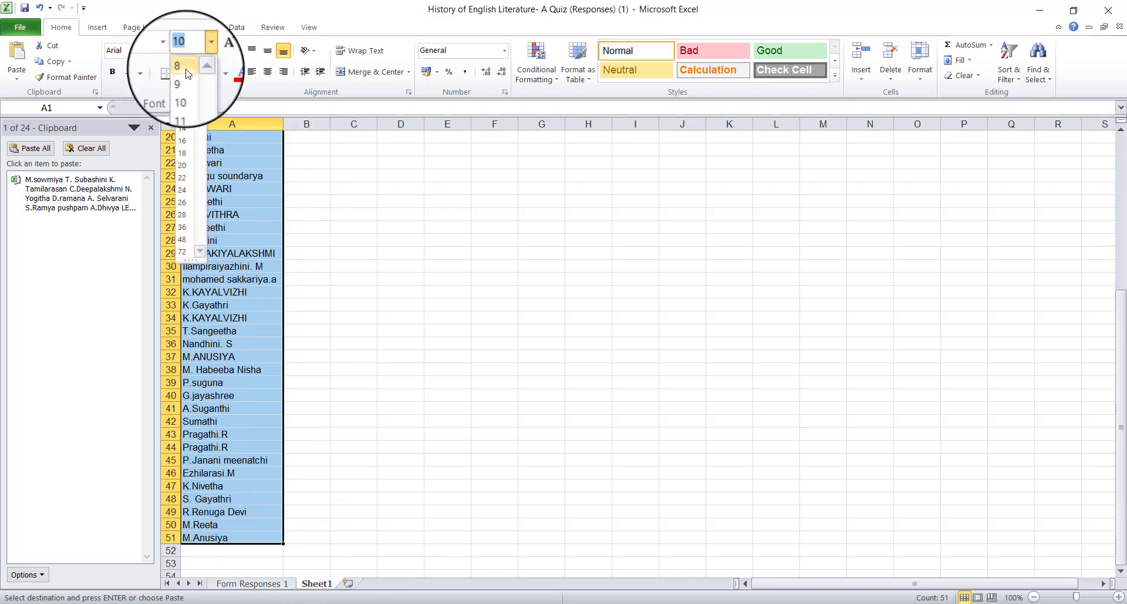
{"action": "left_click", "coordinate": [183, 67]}
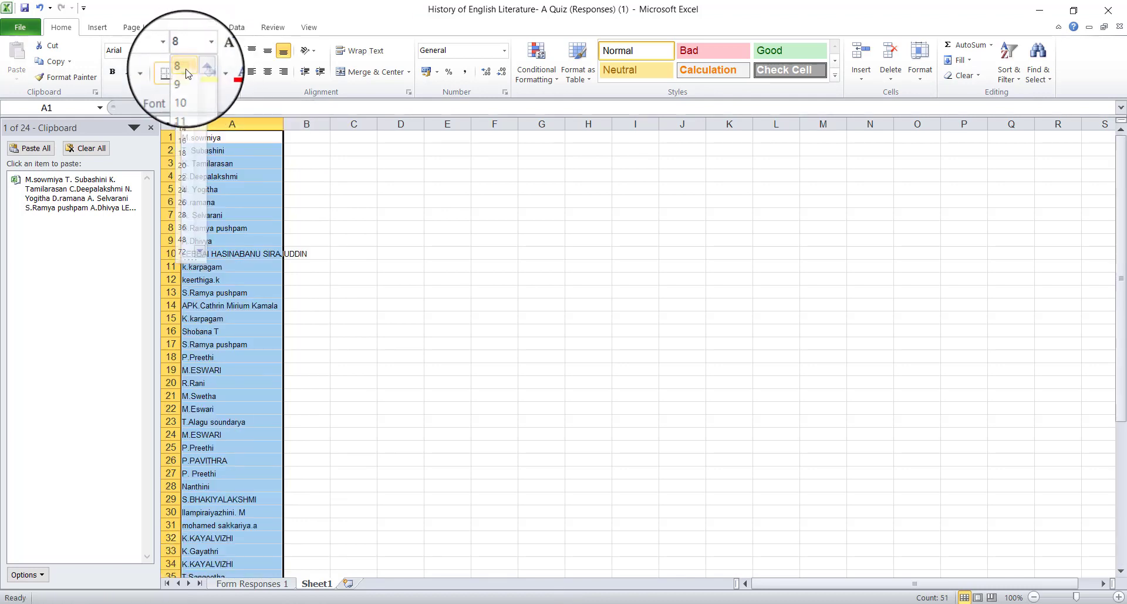
- Widen column A further so that the longest participant name in row 10 fits inside it
{"action": "left_click", "coordinate": [291, 262]}
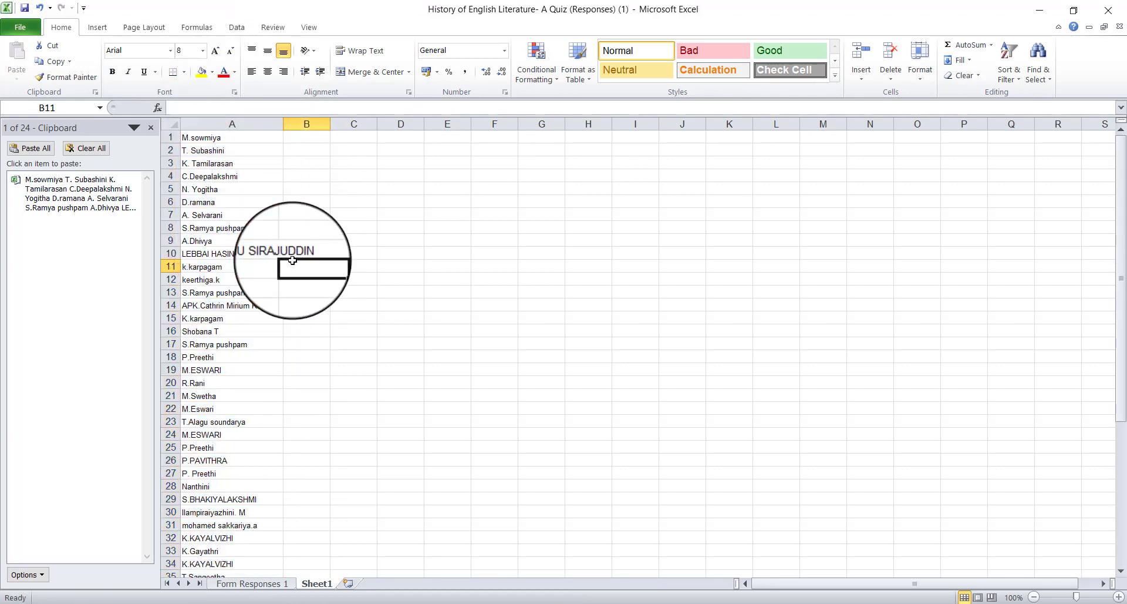
{"action": "left_click", "coordinate": [194, 253]}
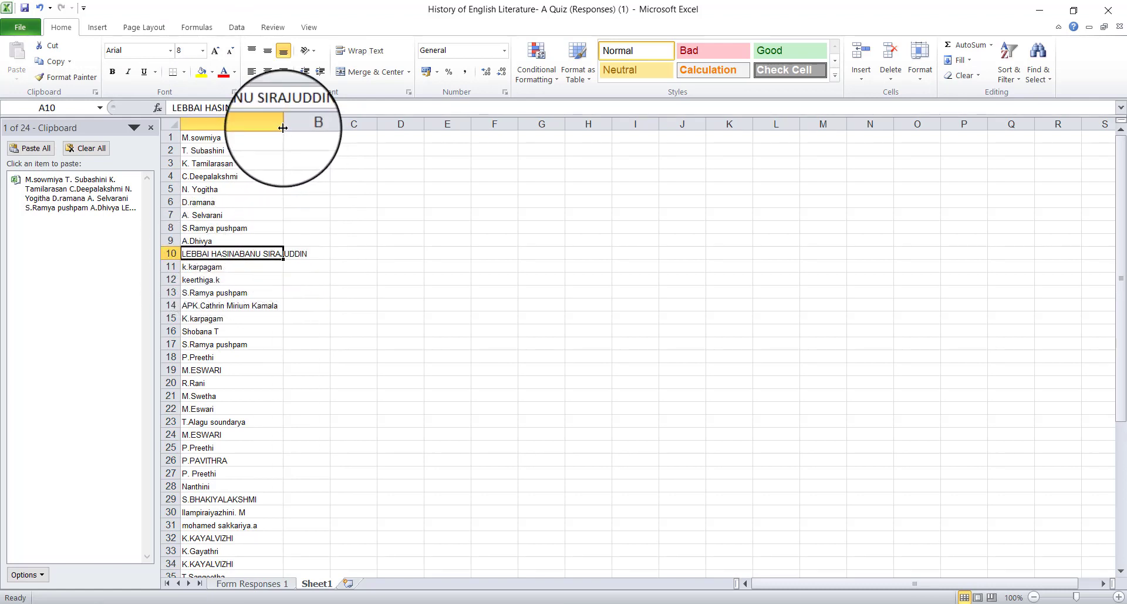
{"action": "left_click_drag", "start_coordinate": [284, 124], "coordinate": [306, 128]}
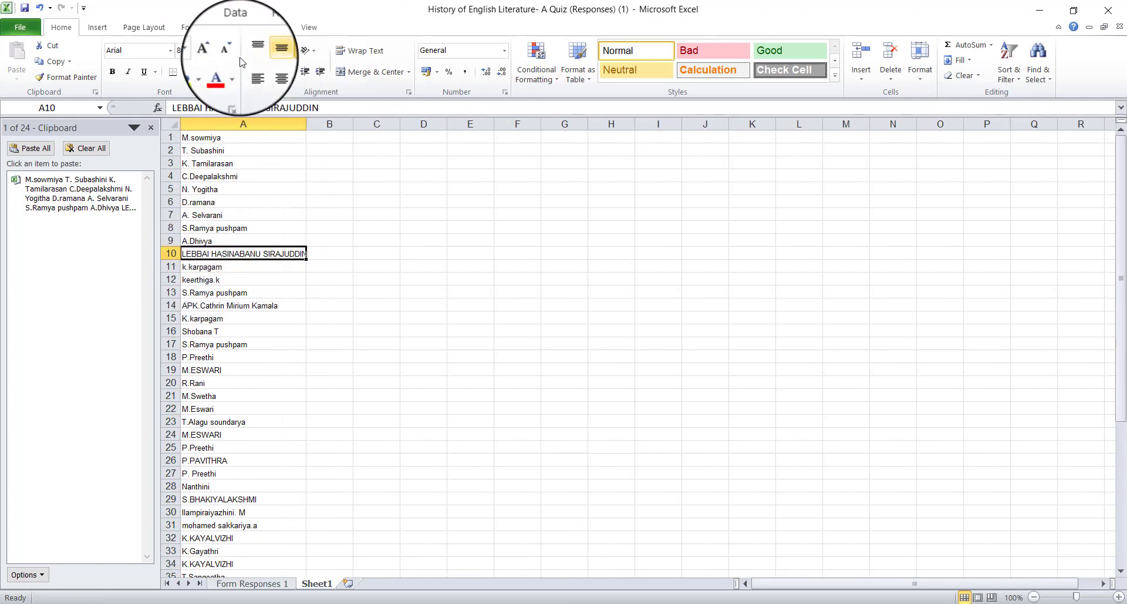
{"action": "left_click", "coordinate": [290, 189]}
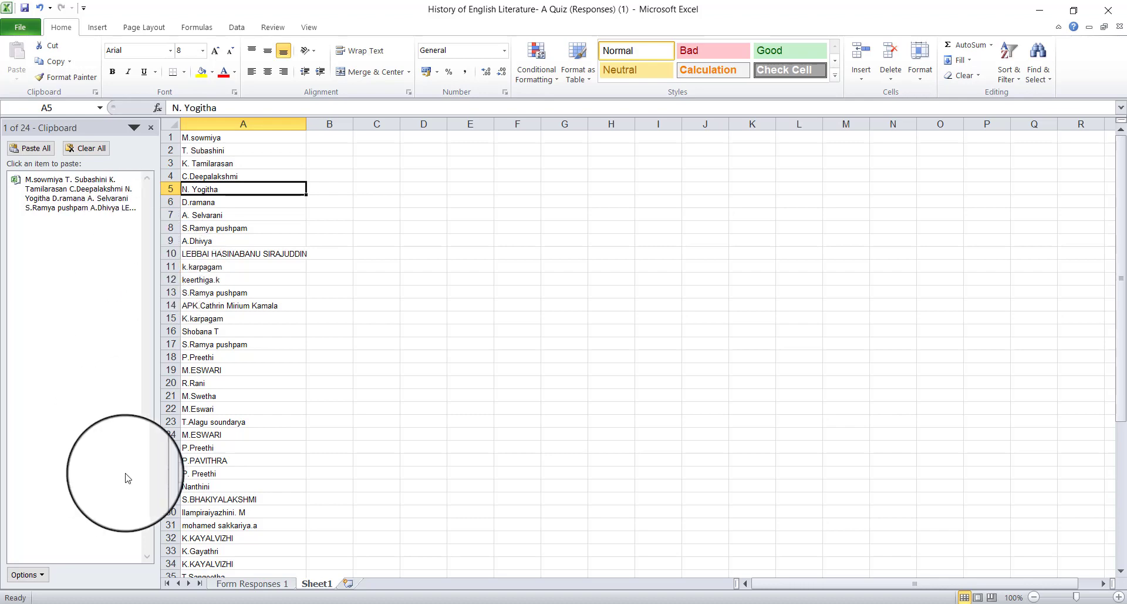
- Copy all e-mail addresses from B2:B52 of Form Responses 1 and paste them into Sheet1 starting at cell B1
{"action": "left_click", "coordinate": [246, 587]}
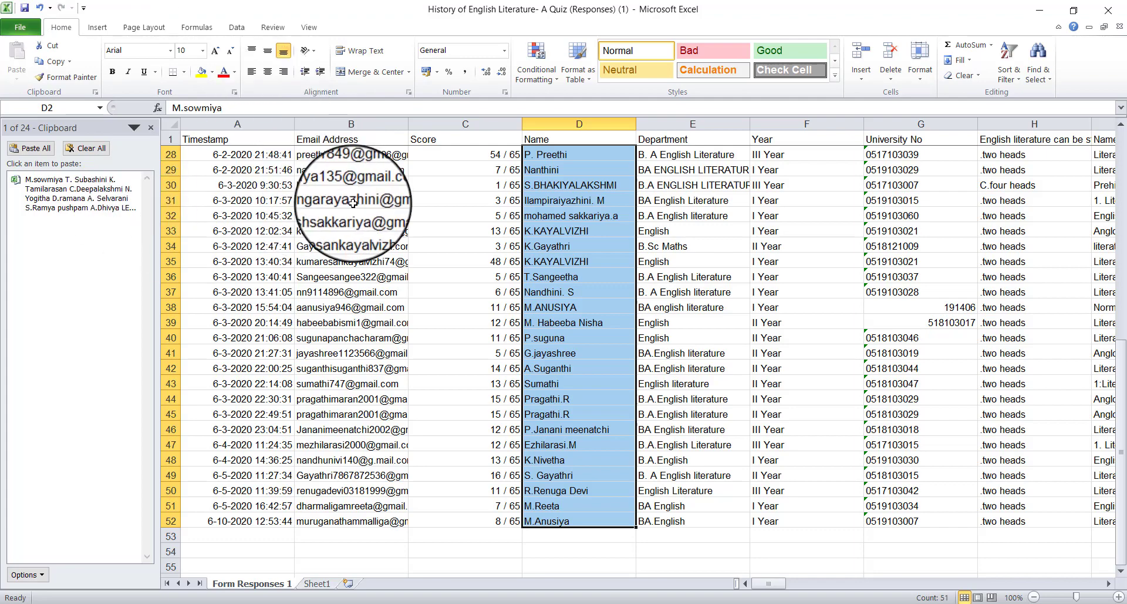
{"action": "scroll", "coordinate": [290, 147], "scroll_direction": "up", "scroll_amount": 9}
{"action": "left_click_drag", "start_coordinate": [312, 154], "coordinate": [370, 552]}
{"action": "key", "text": "ctrl+c"}
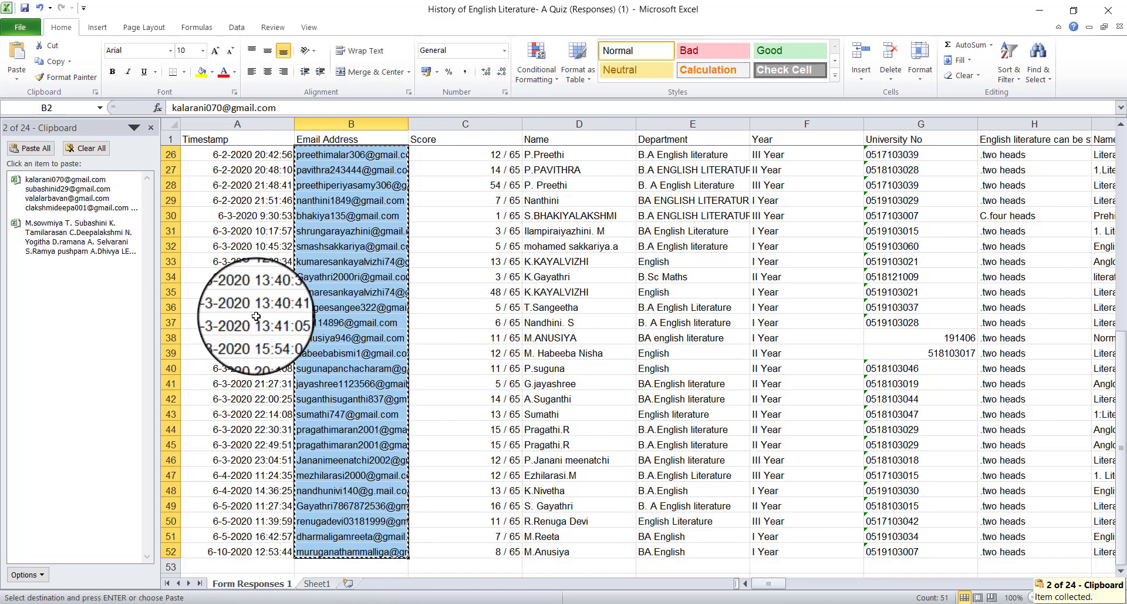
{"action": "left_click", "coordinate": [317, 583]}
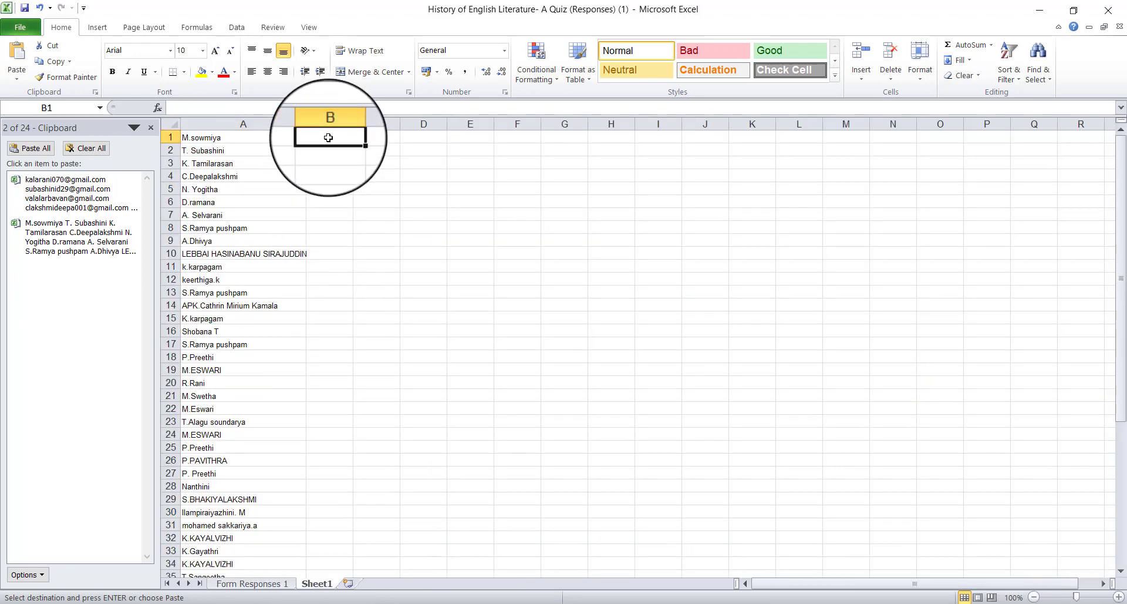
{"action": "key", "text": "ctrl+v"}
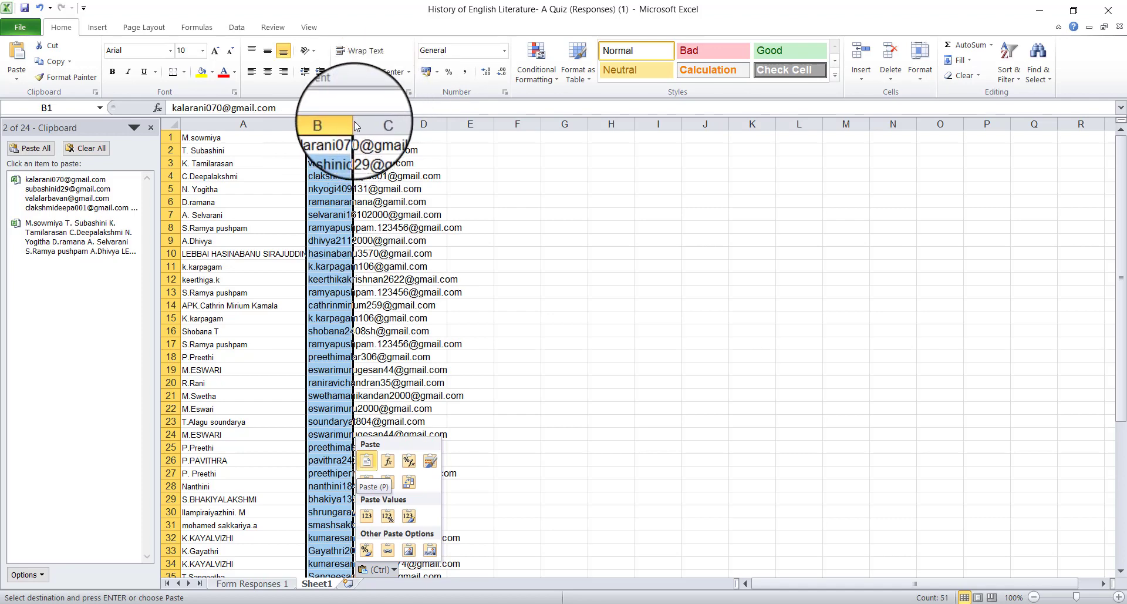
- Widen column B to fit the longest e-mail address and set the font size of the addresses to 8
{"action": "left_click", "coordinate": [352, 123]}
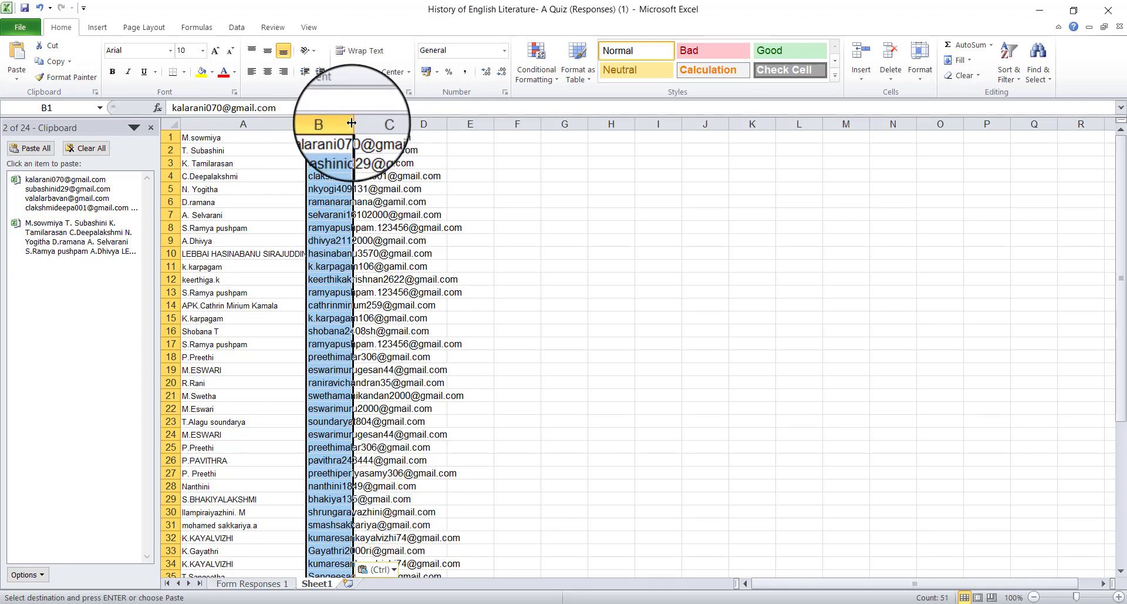
{"action": "left_click_drag", "start_coordinate": [351, 123], "coordinate": [463, 128]}
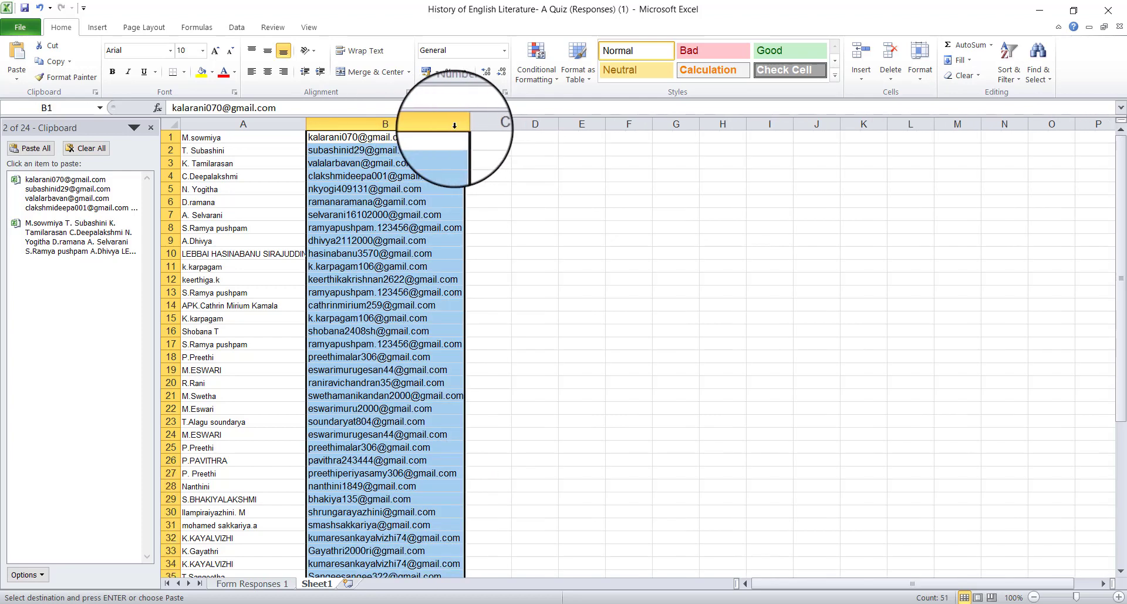
{"action": "left_click", "coordinate": [204, 55]}
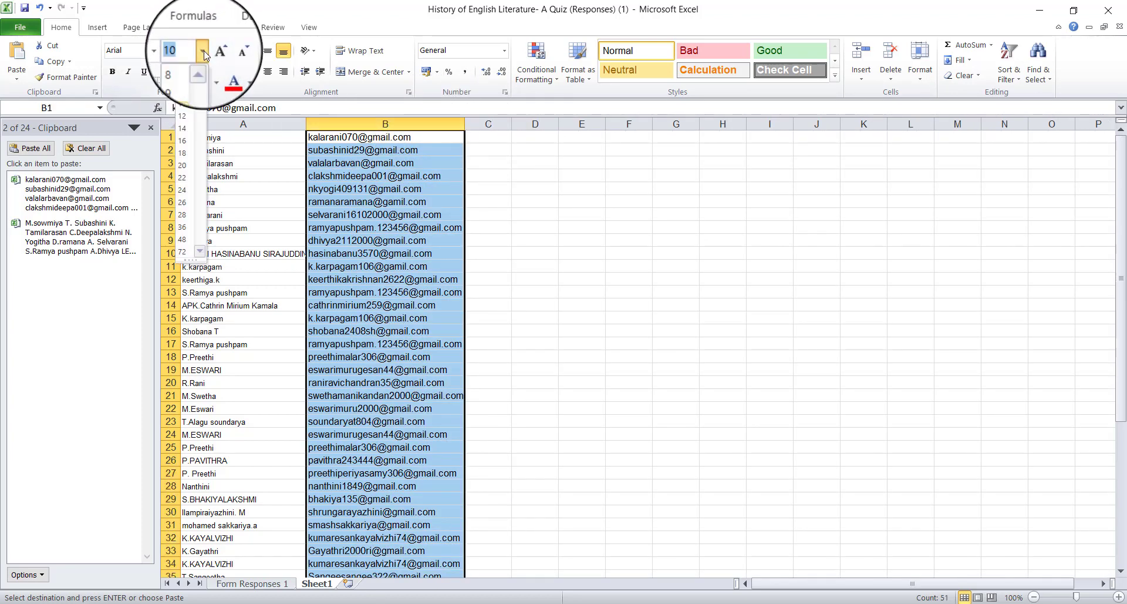
{"action": "left_click", "coordinate": [188, 72]}
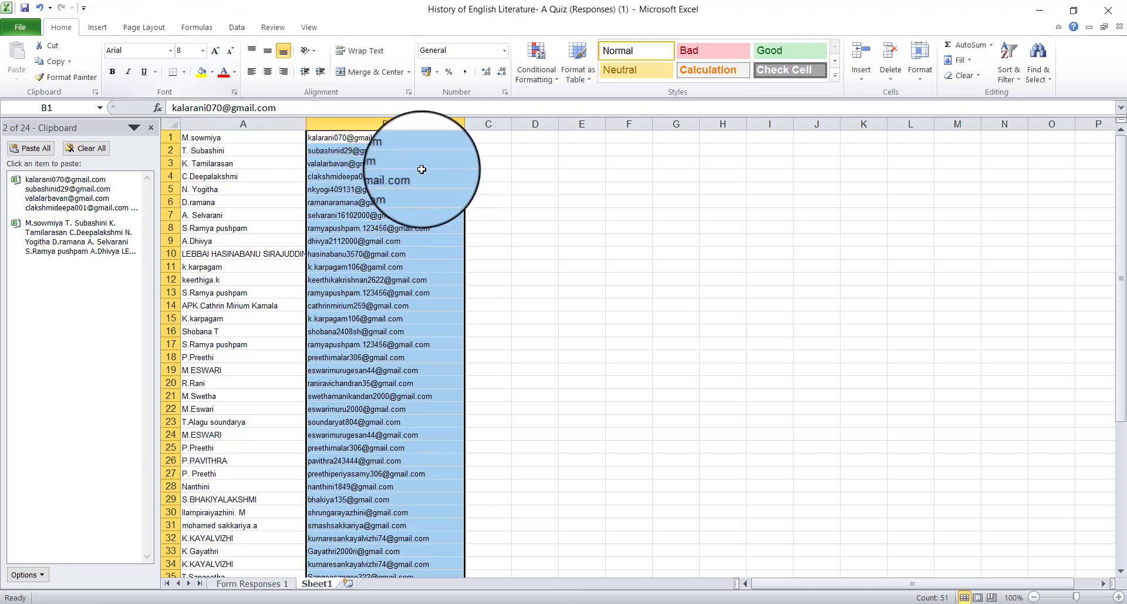
- Narrow columns B and A on Sheet1 and wrap the text of the long participant name in cell A10
{"action": "left_click_drag", "start_coordinate": [464, 125], "coordinate": [433, 146]}
{"action": "left_click_drag", "start_coordinate": [303, 125], "coordinate": [281, 130]}
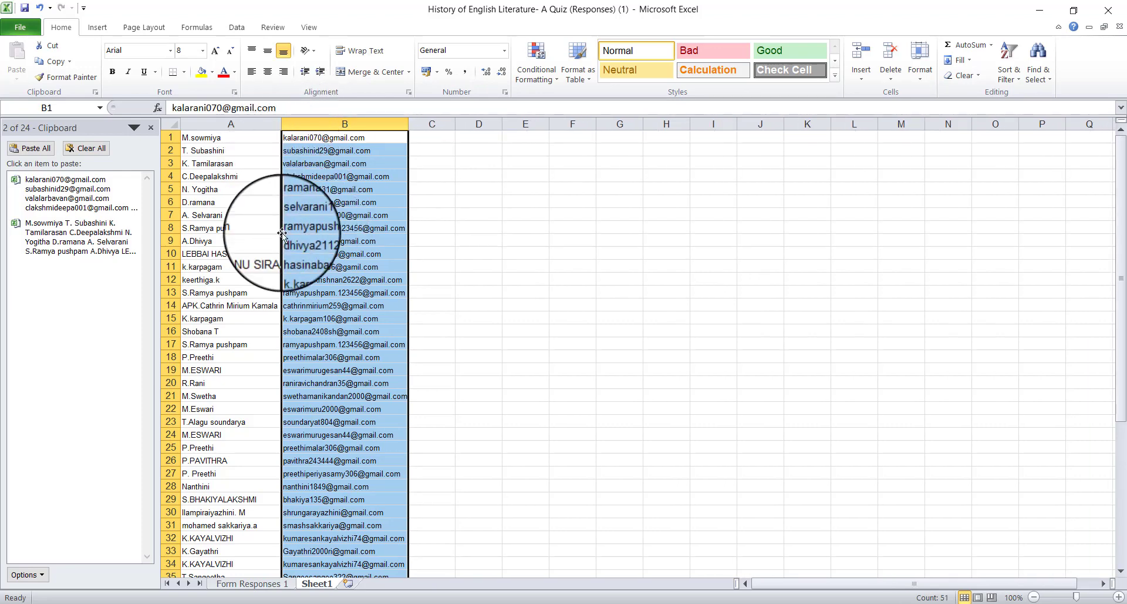
{"action": "left_click", "coordinate": [231, 254]}
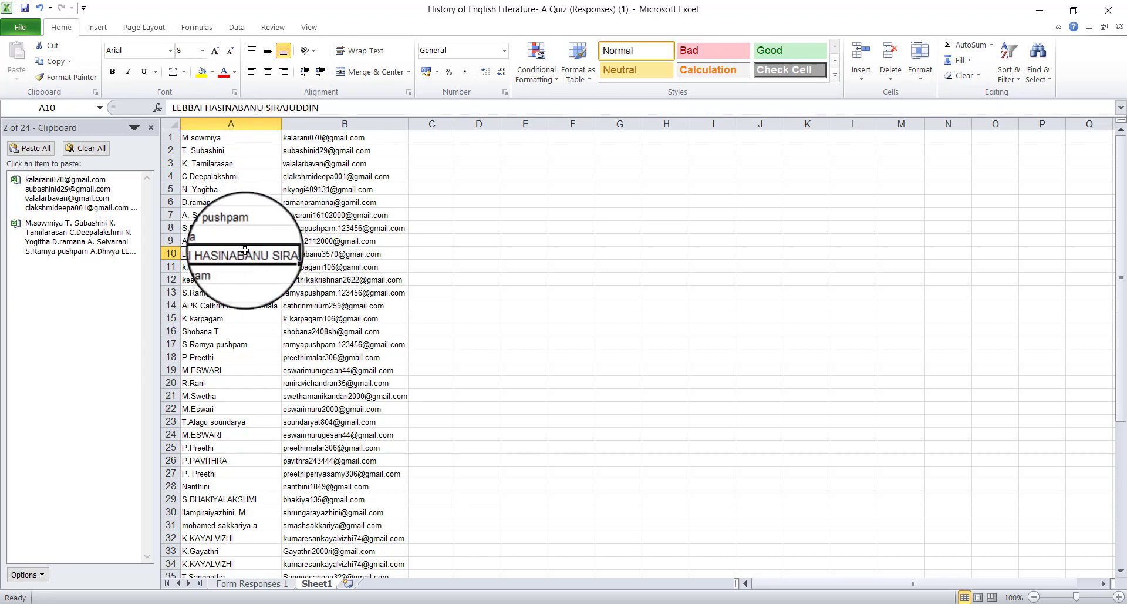
{"action": "left_click", "coordinate": [359, 52]}
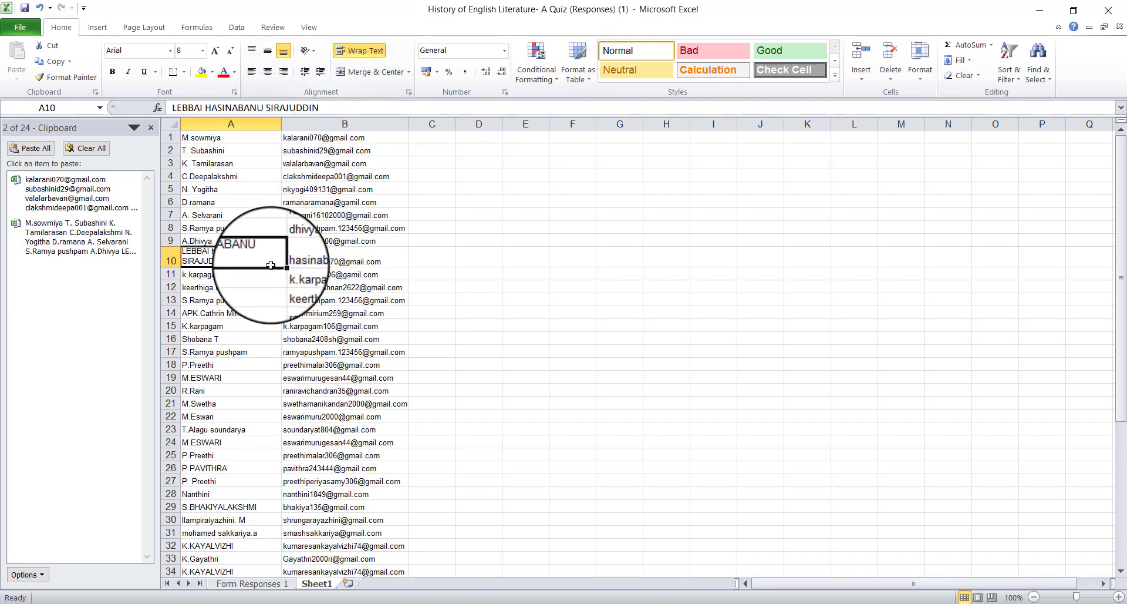
- Narrow column A slightly more and wrap the text of the name in cell A14
{"action": "left_click_drag", "start_coordinate": [281, 121], "coordinate": [275, 121]}
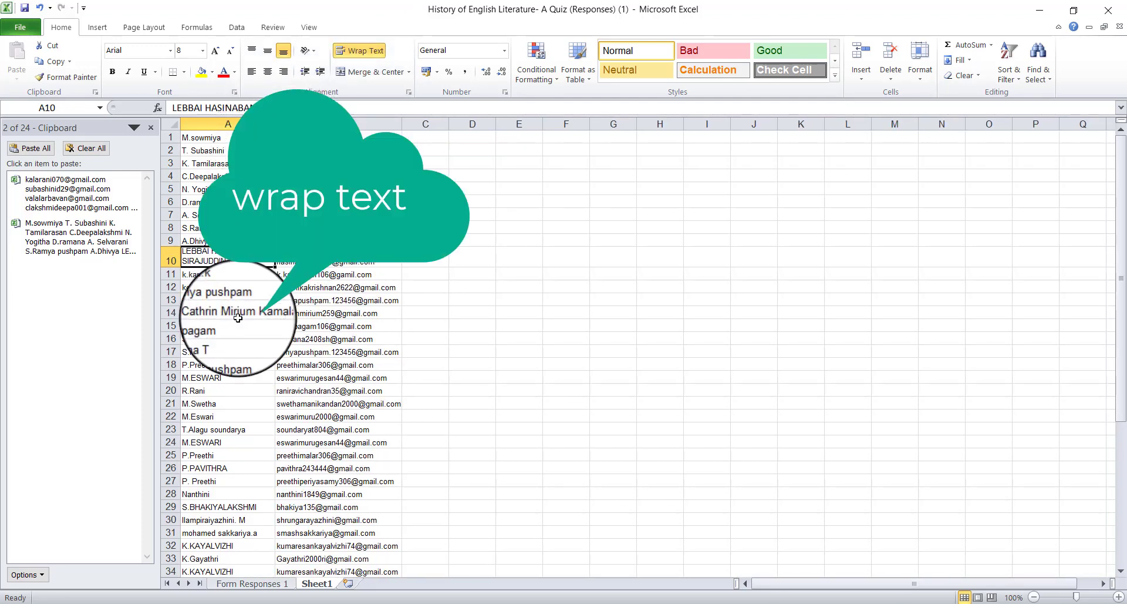
{"action": "left_click", "coordinate": [360, 53]}
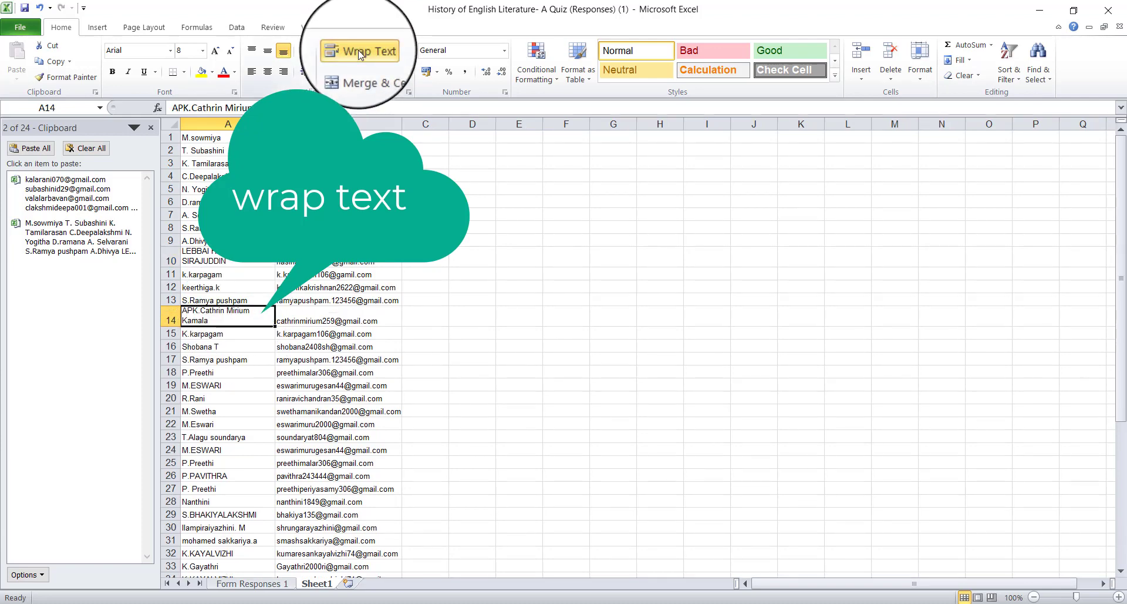
{"action": "scroll", "coordinate": [173, 312], "scroll_direction": "down", "scroll_amount": 8}
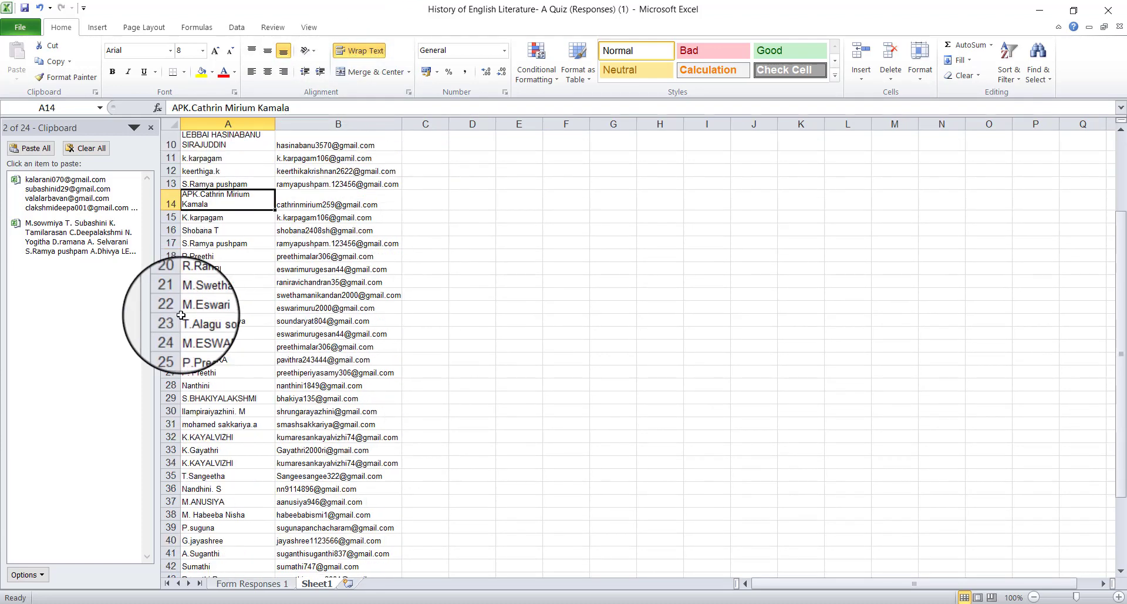
{"action": "scroll", "coordinate": [185, 302], "scroll_direction": "up", "scroll_amount": 8}
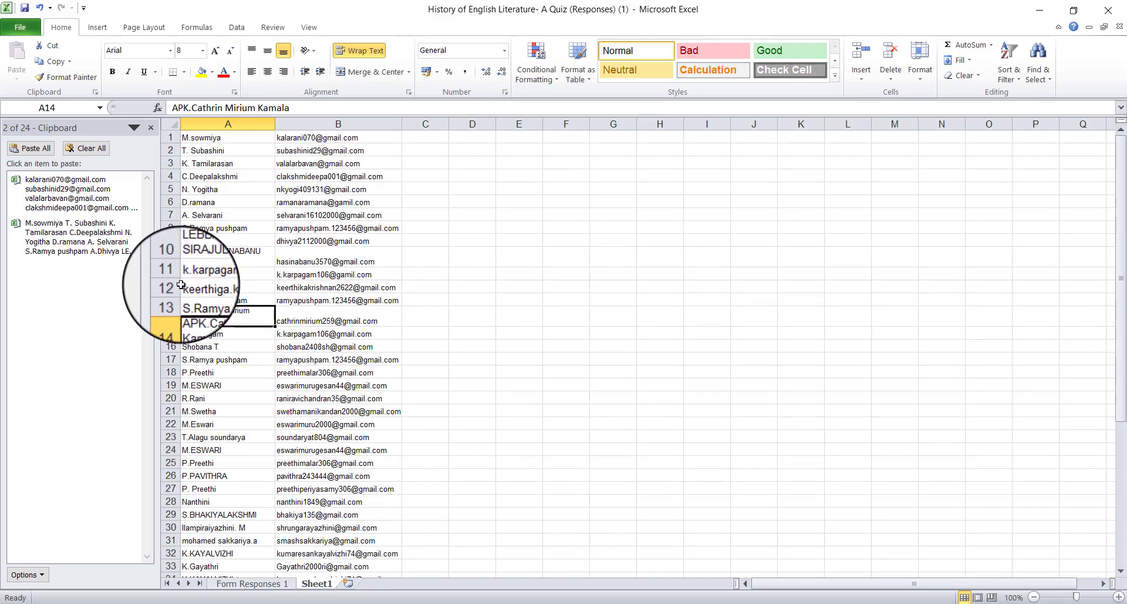
- Copy the departments from E2:E52 of Form Responses 1 and paste them into Sheet1 starting at cell C1
{"action": "left_click", "coordinate": [252, 583]}
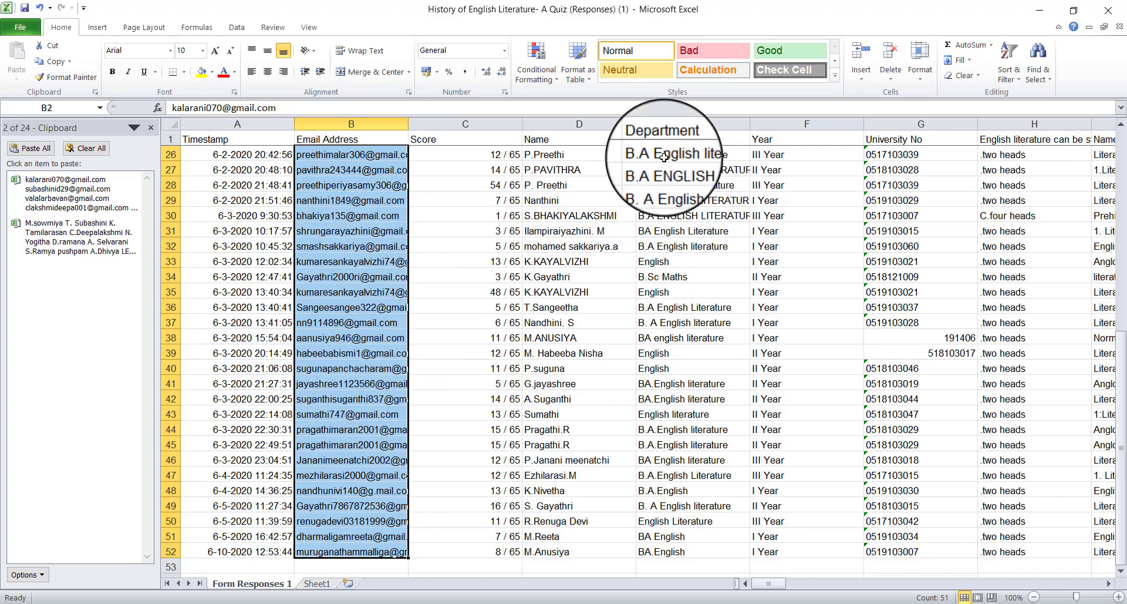
{"action": "scroll", "coordinate": [676, 171], "scroll_direction": "up", "scroll_amount": 8}
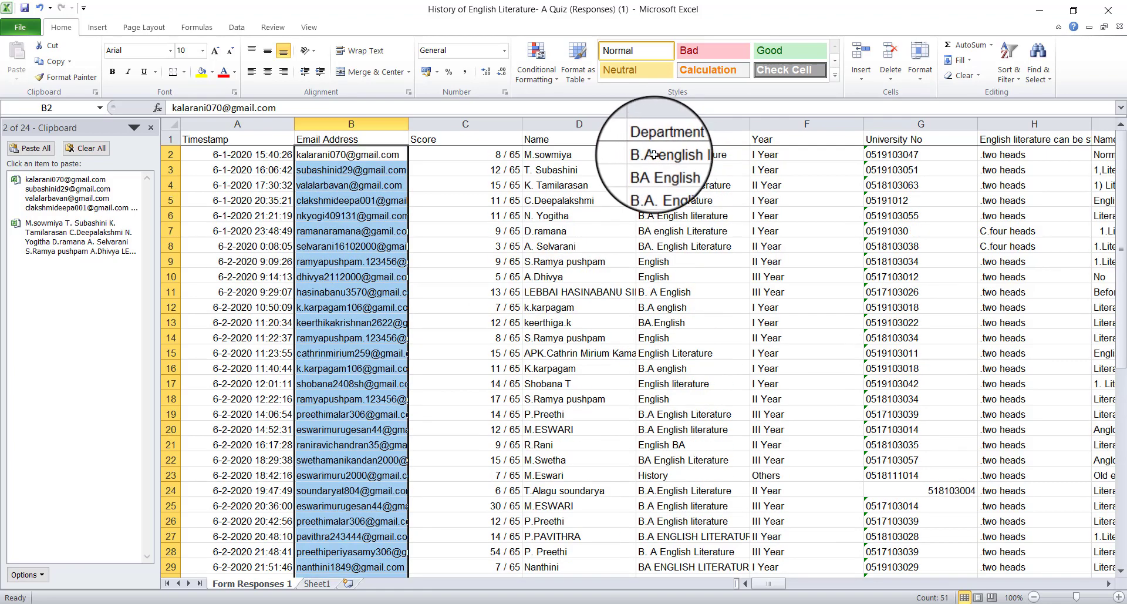
{"action": "left_click_drag", "start_coordinate": [654, 154], "coordinate": [682, 552]}
{"action": "key", "text": "ctrl+c"}
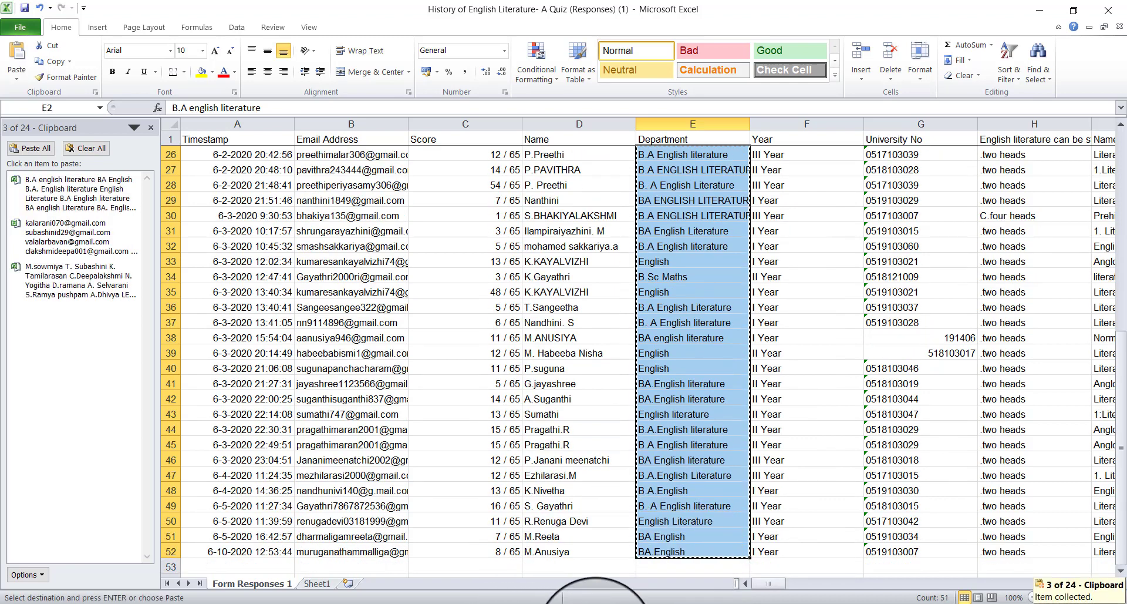
{"action": "left_click", "coordinate": [321, 589]}
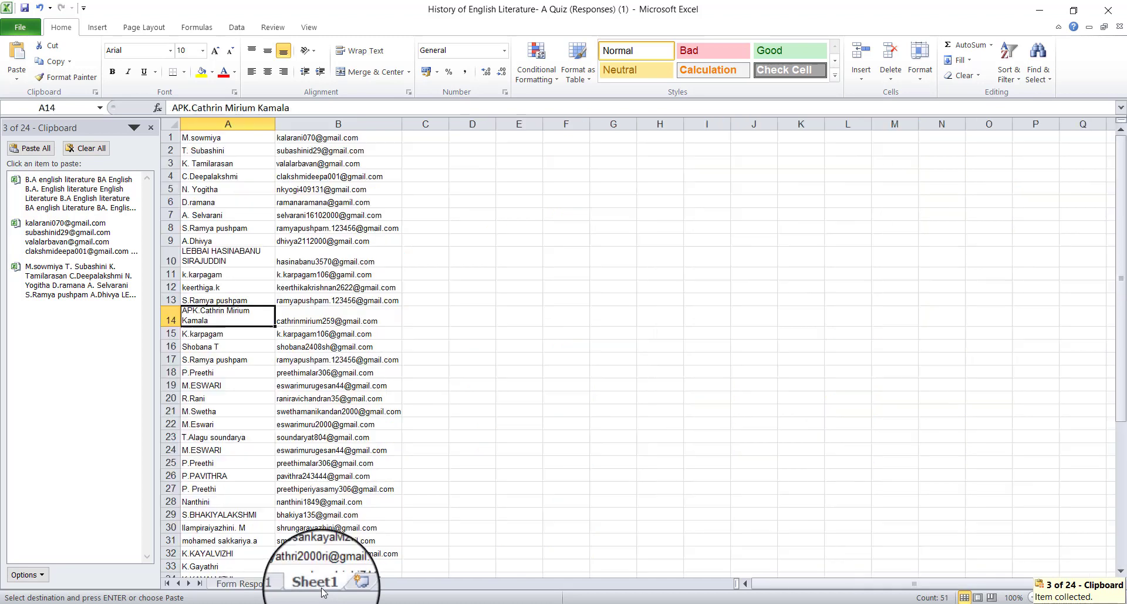
{"action": "left_click", "coordinate": [427, 136]}
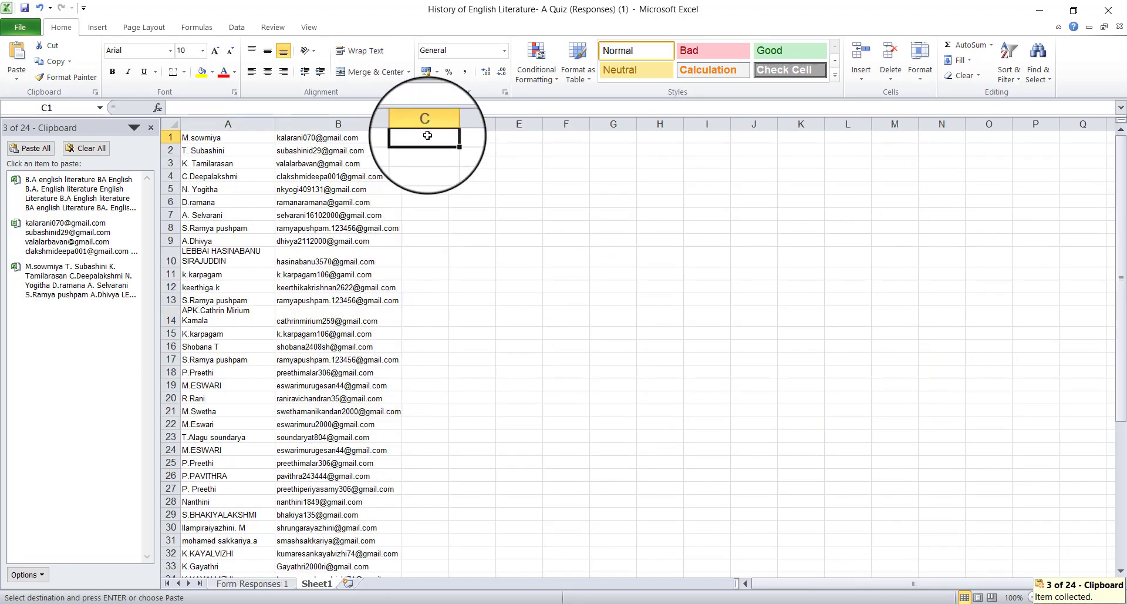
{"action": "key", "text": "ctrl+v"}
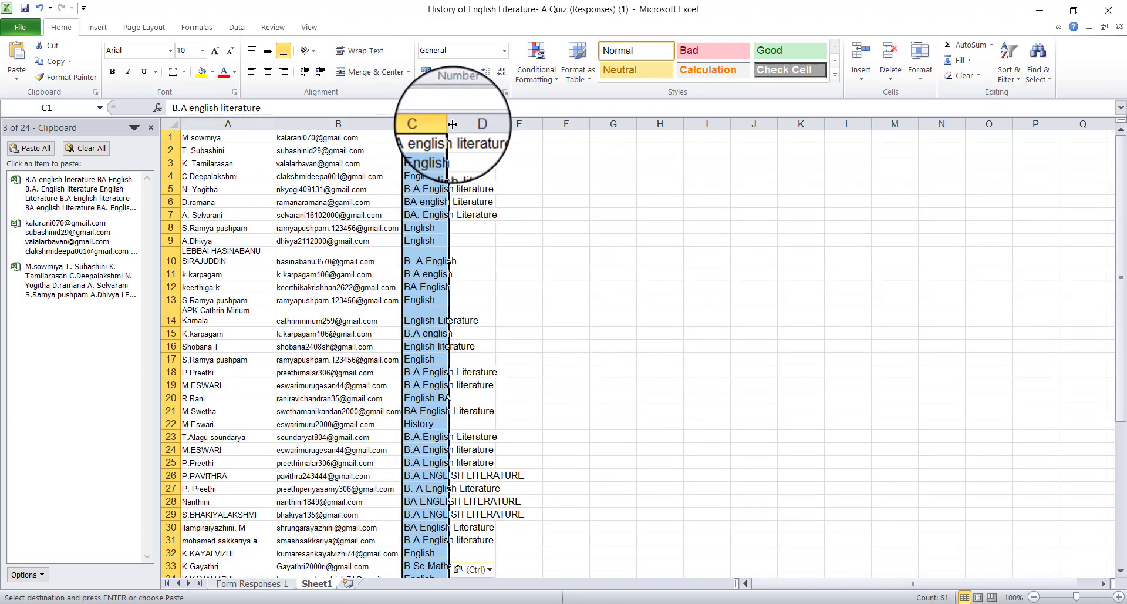
- Set the font size of the pasted departments to 8 and adjust column C's width to fit the longest entry
{"action": "left_click_drag", "start_coordinate": [449, 123], "coordinate": [526, 113]}
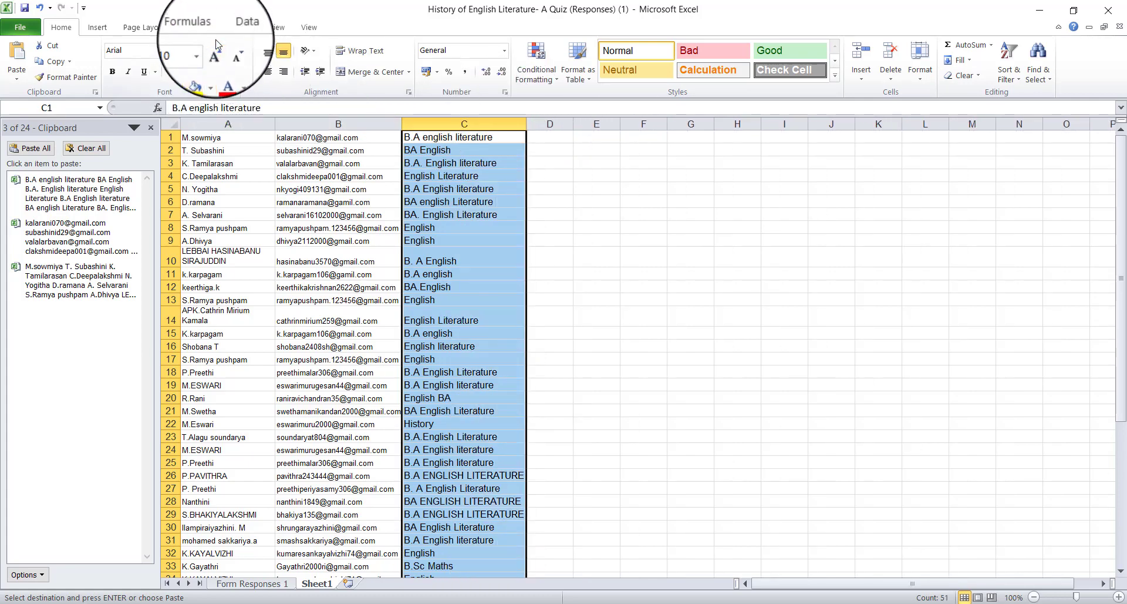
{"action": "left_click", "coordinate": [203, 55]}
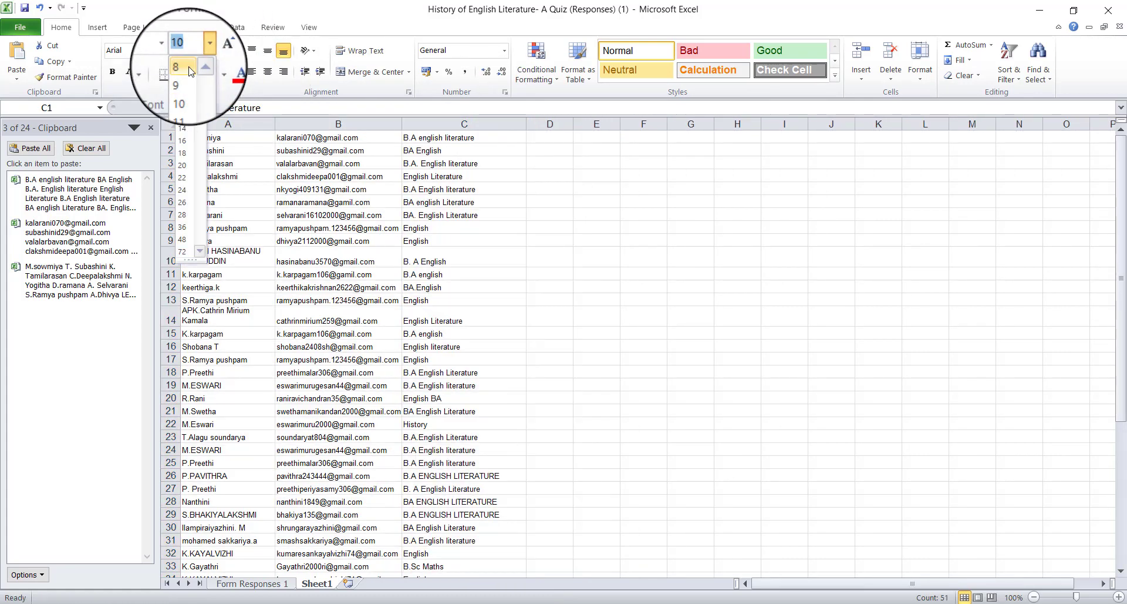
{"action": "left_click", "coordinate": [176, 65]}
{"action": "left_click_drag", "start_coordinate": [525, 120], "coordinate": [505, 123]}
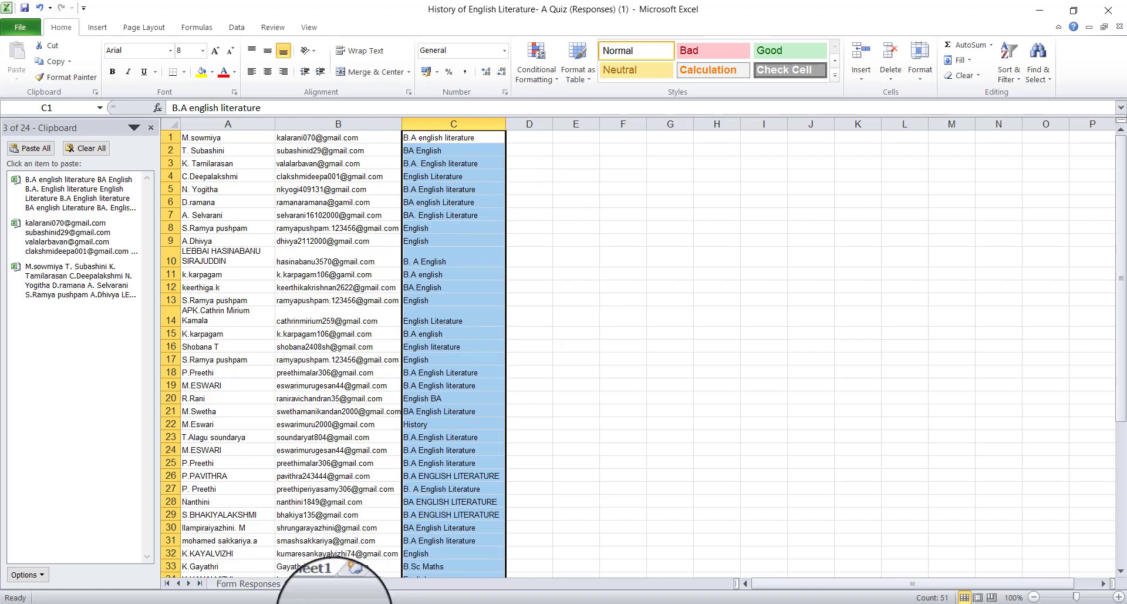
- Copy the university numbers from G2:G52 of Form Responses 1 into Sheet1 starting at D1, and widen column D to fit them
{"action": "left_click", "coordinate": [242, 590]}
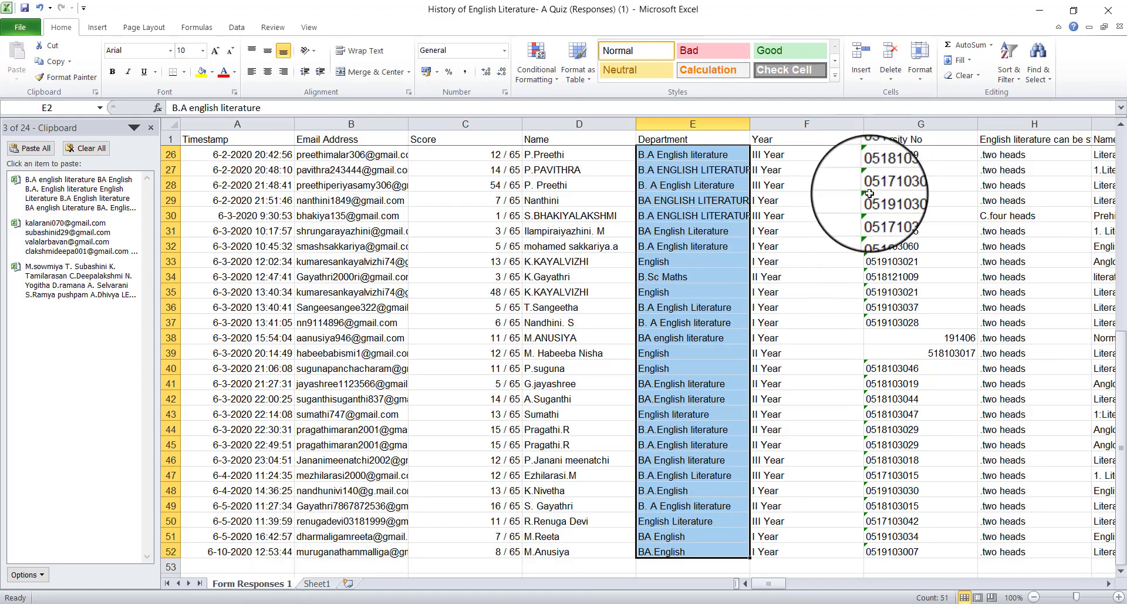
{"action": "scroll", "coordinate": [870, 194], "scroll_direction": "up", "scroll_amount": 8}
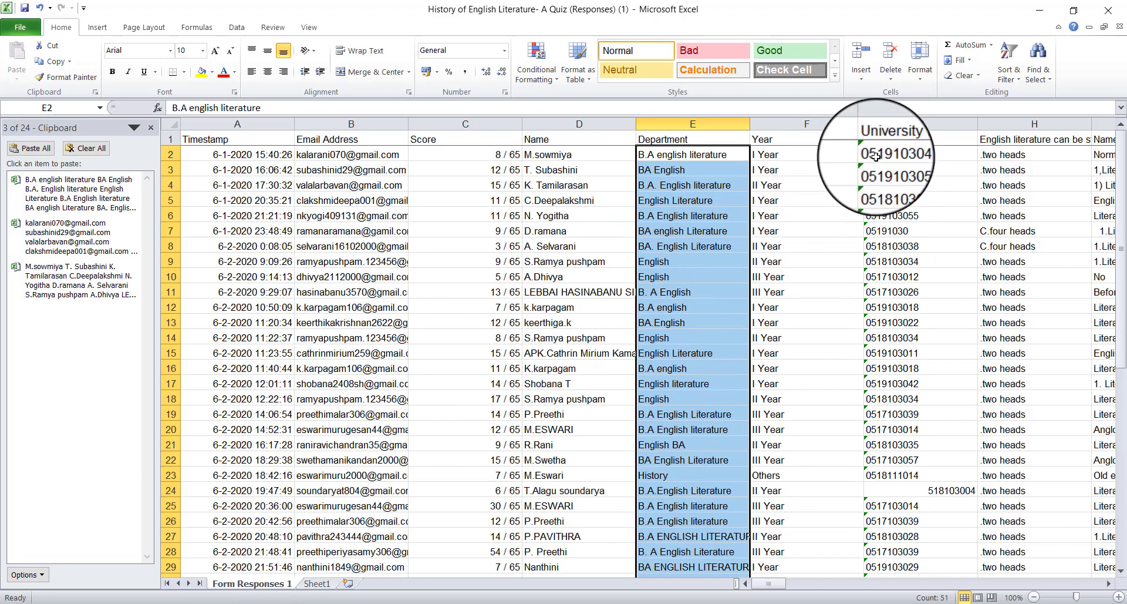
{"action": "left_click_drag", "start_coordinate": [881, 154], "coordinate": [883, 533]}
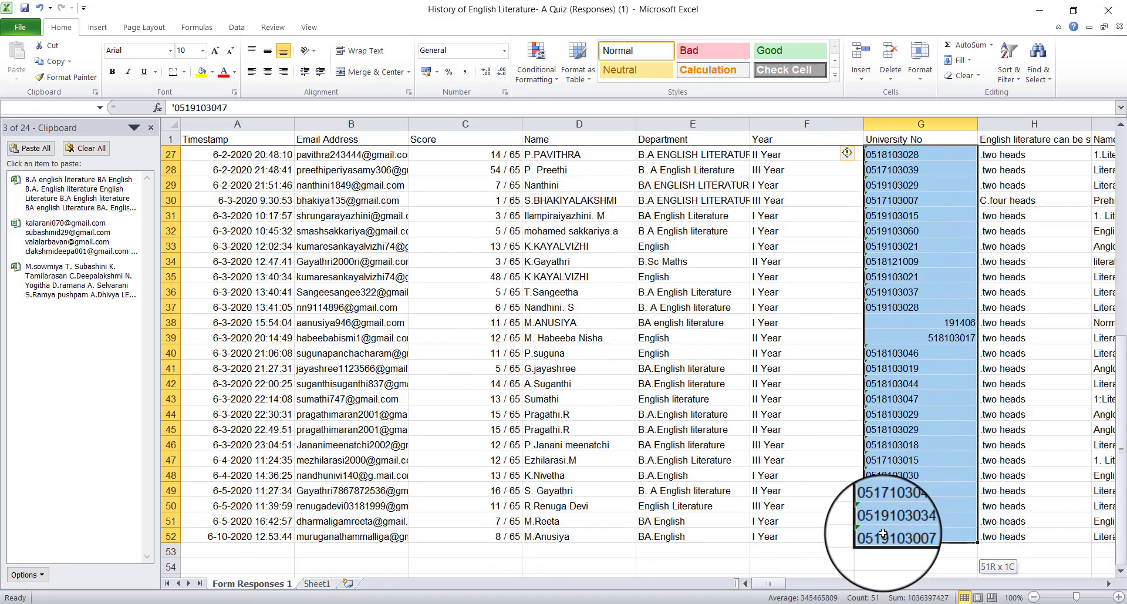
{"action": "key", "text": "ctrl+c"}
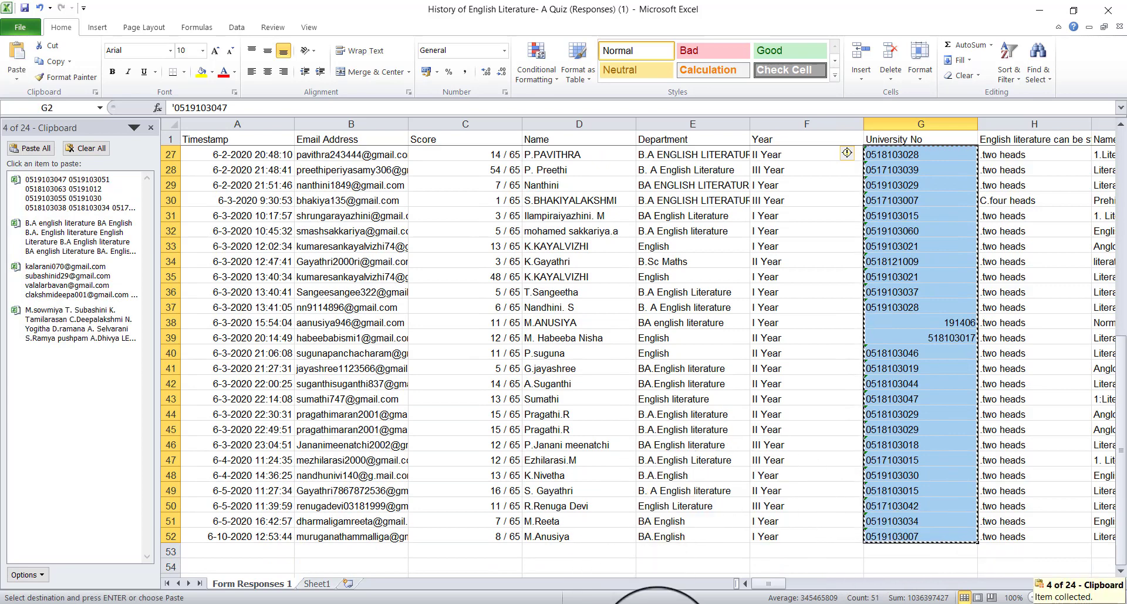
{"action": "left_click", "coordinate": [317, 583]}
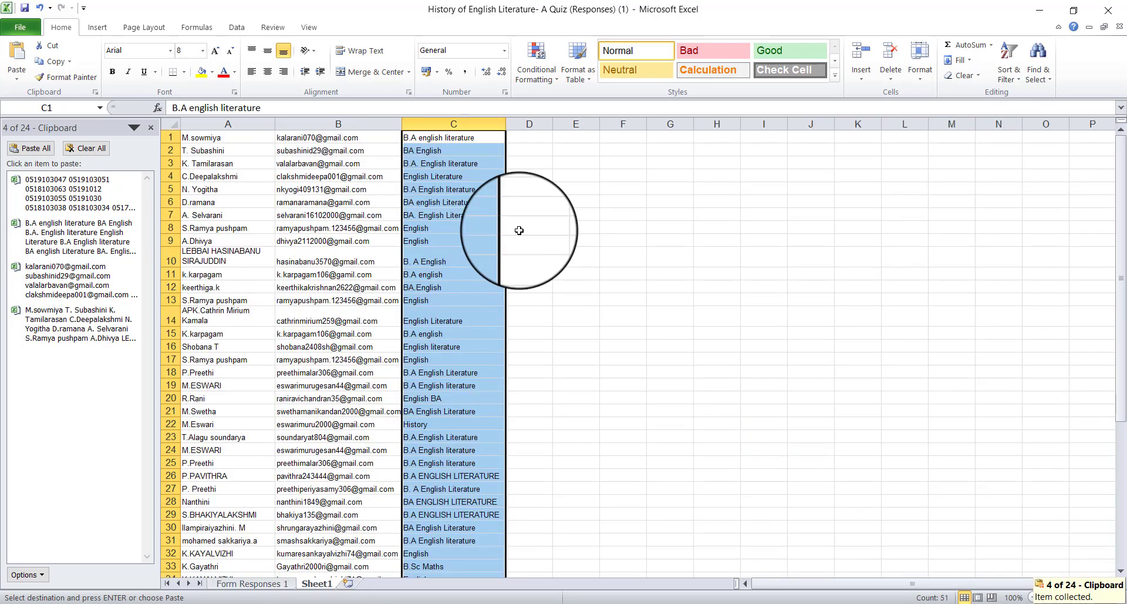
{"action": "left_click", "coordinate": [526, 137]}
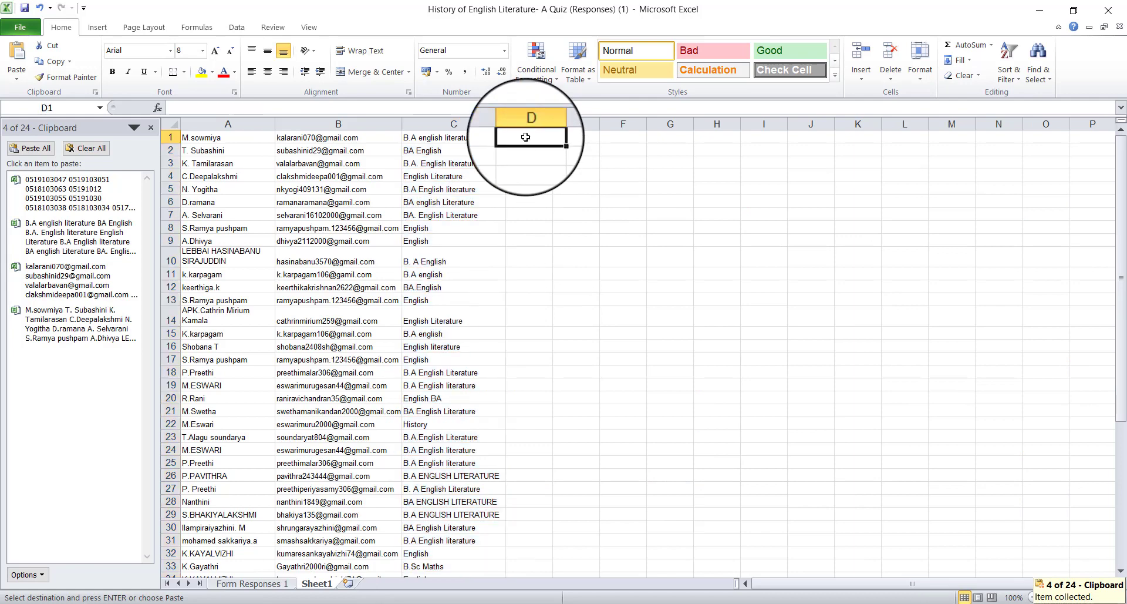
{"action": "key", "text": "ctrl+v"}
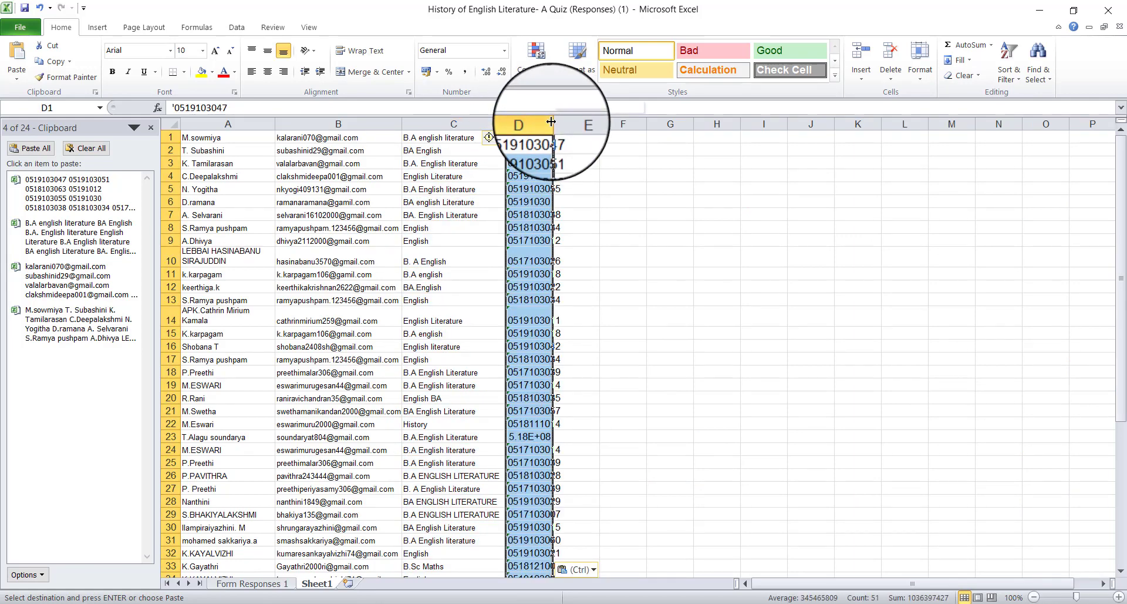
{"action": "left_click_drag", "start_coordinate": [551, 122], "coordinate": [581, 125]}
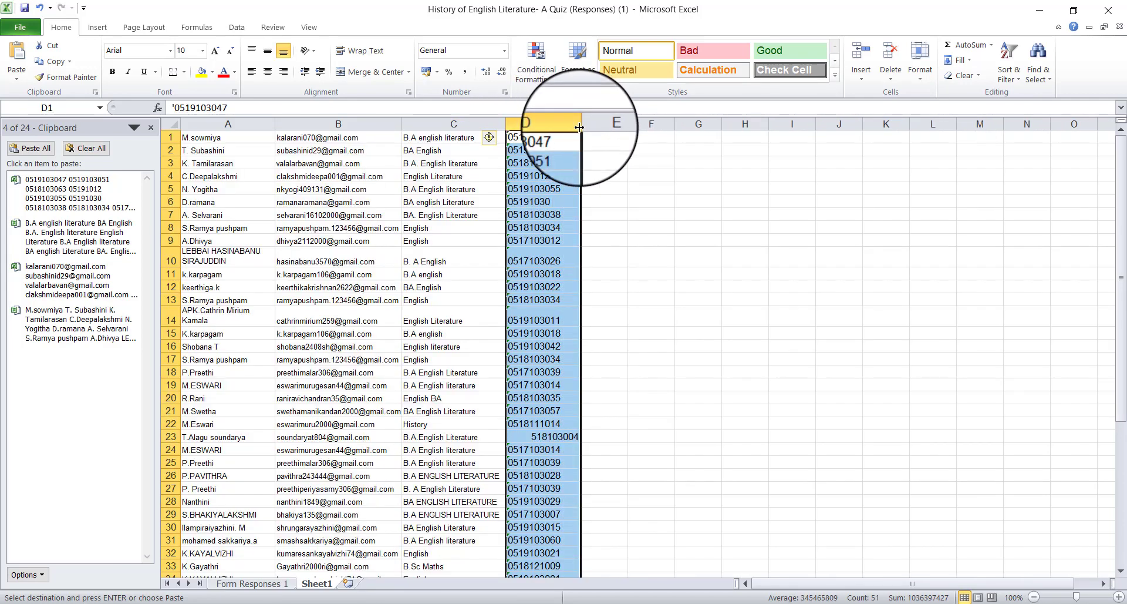
- Copy the scores from C2:C52 of Form Responses 1 and paste them into column E of Sheet1, starting at E1
{"action": "left_click", "coordinate": [600, 123]}
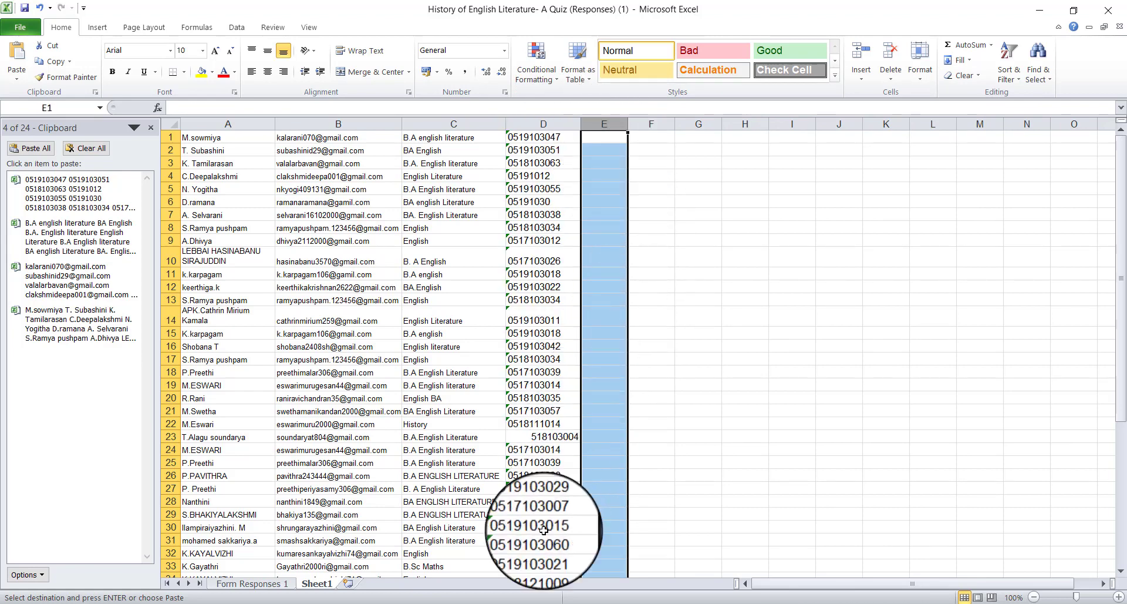
{"action": "left_click", "coordinate": [244, 584]}
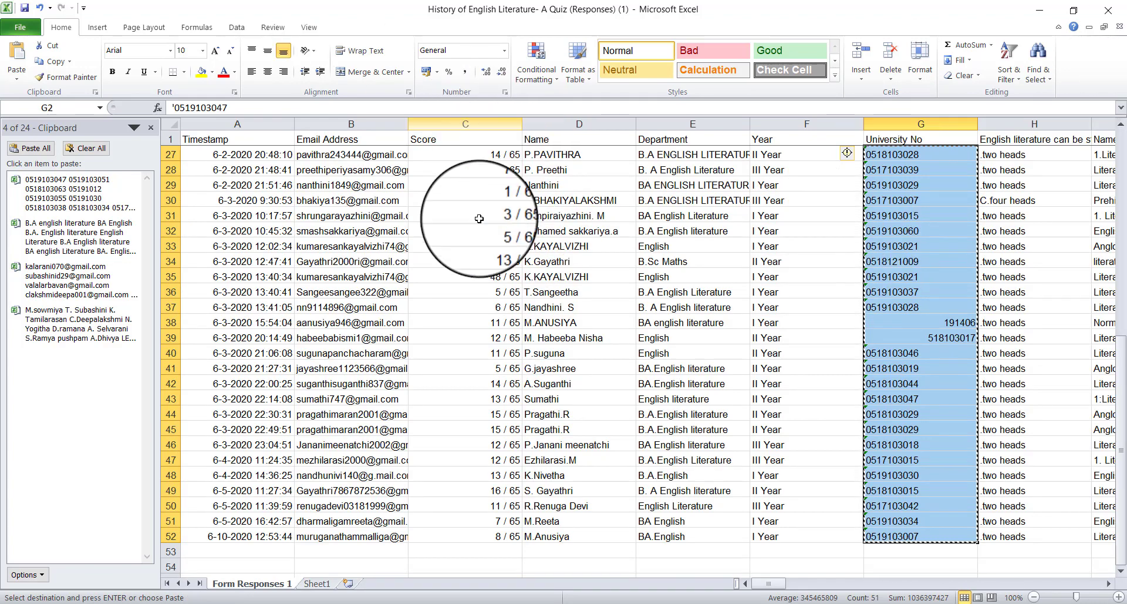
{"action": "scroll", "coordinate": [493, 199], "scroll_direction": "up", "scroll_amount": 8}
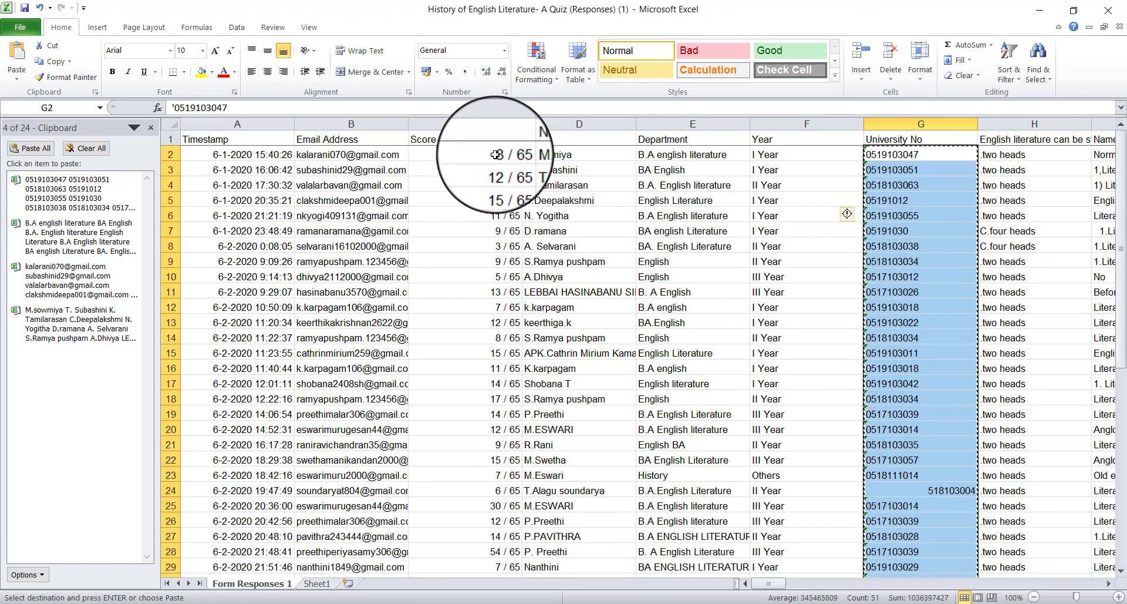
{"action": "left_click_drag", "start_coordinate": [496, 154], "coordinate": [500, 555]}
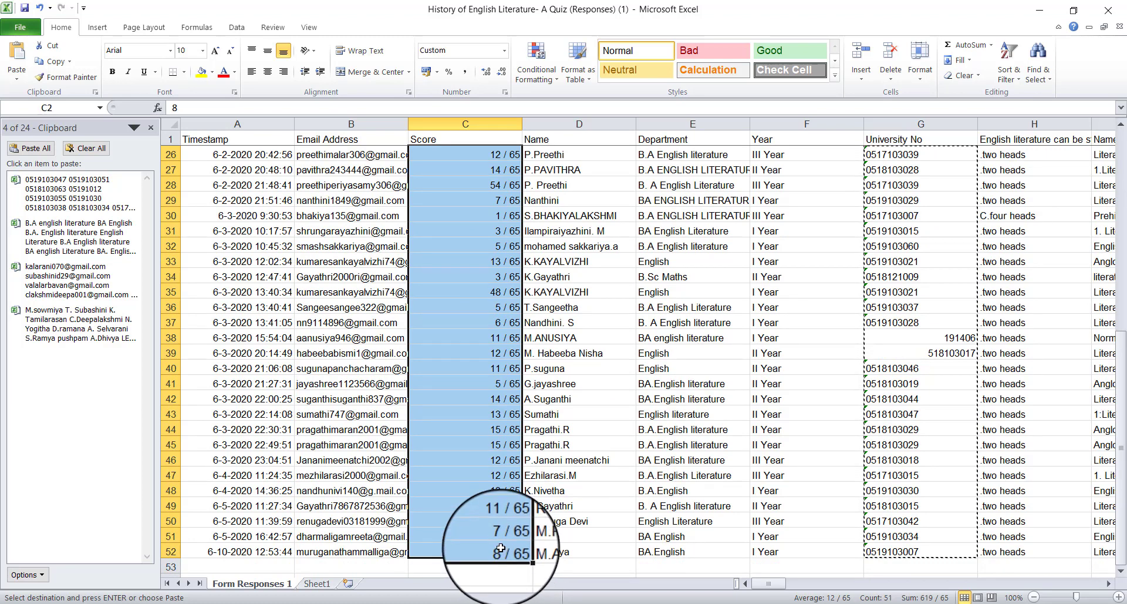
{"action": "key", "text": "ctrl+c"}
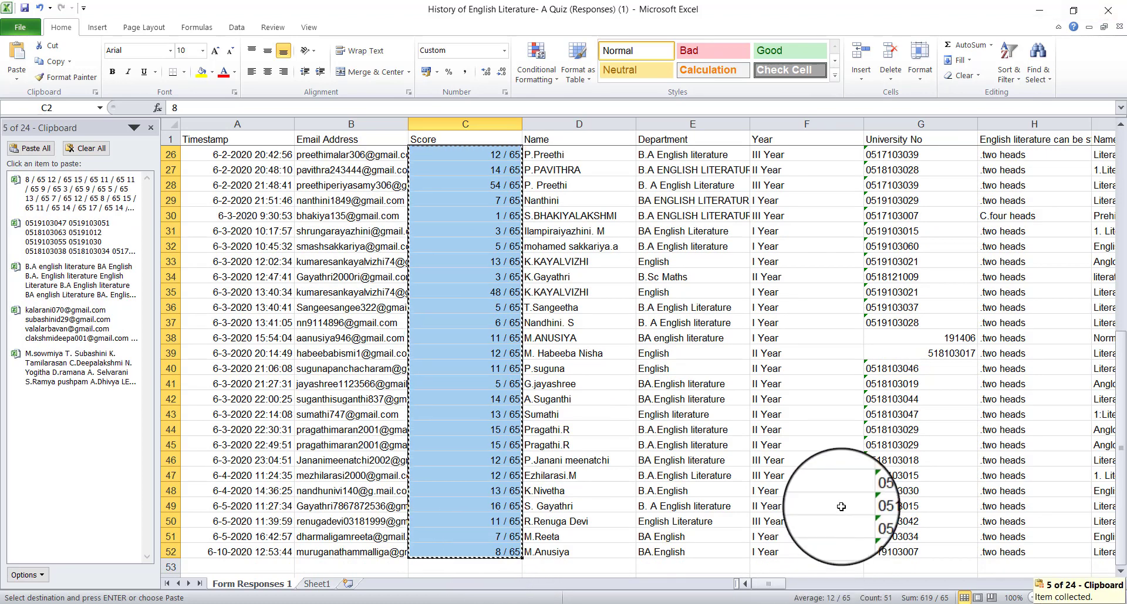
{"action": "left_click", "coordinate": [317, 583]}
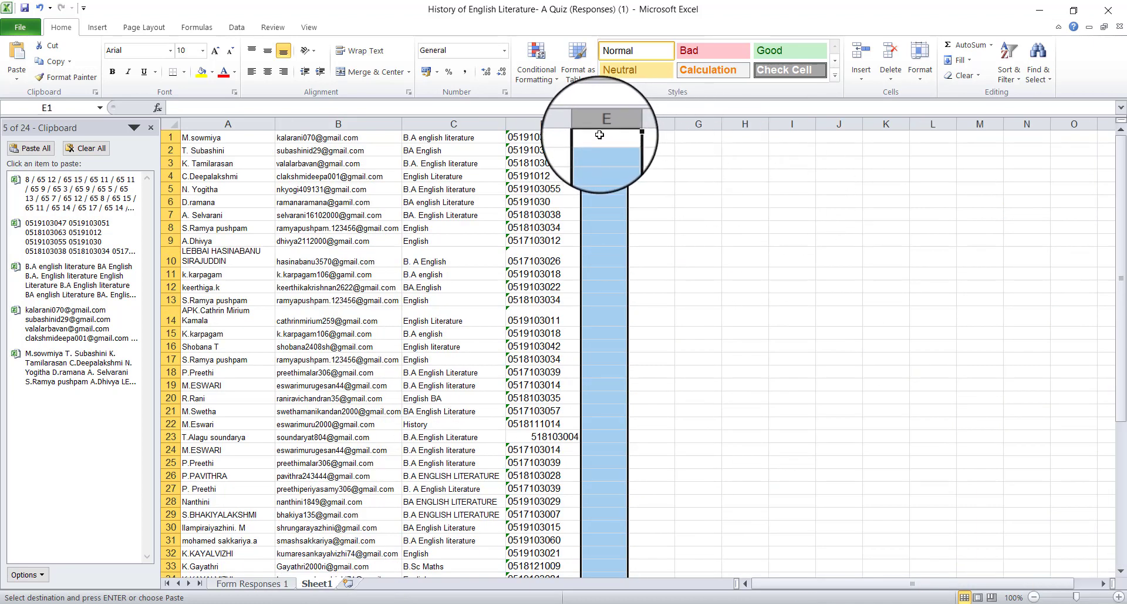
{"action": "key", "text": "ctrl+v"}
{"action": "scroll", "coordinate": [688, 364], "scroll_direction": "down", "scroll_amount": 7}
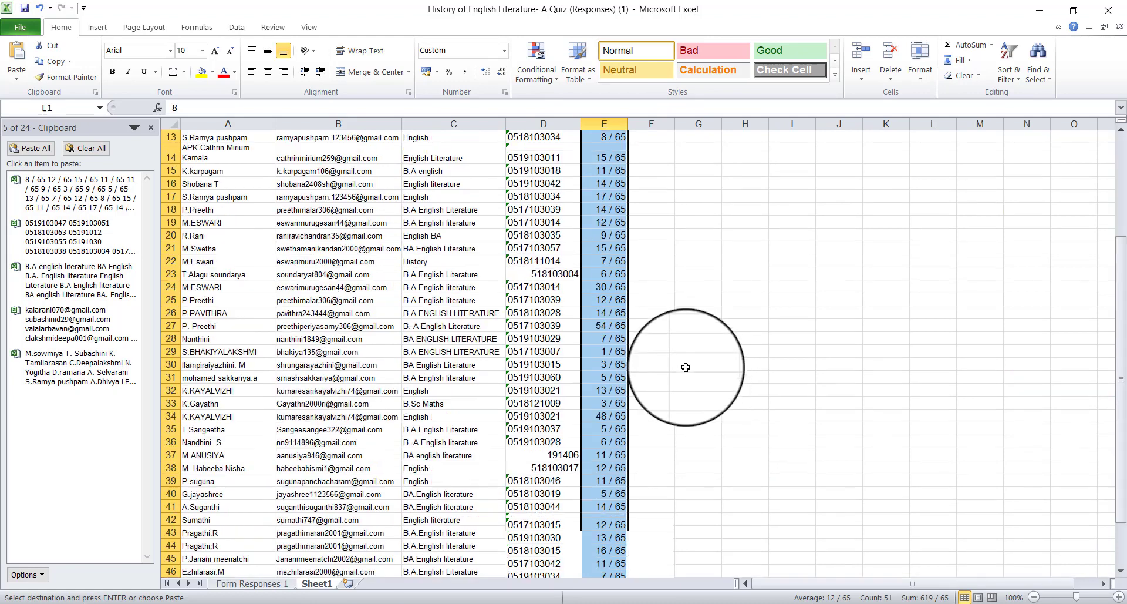
{"action": "scroll", "coordinate": [582, 346], "scroll_direction": "up", "scroll_amount": 7}
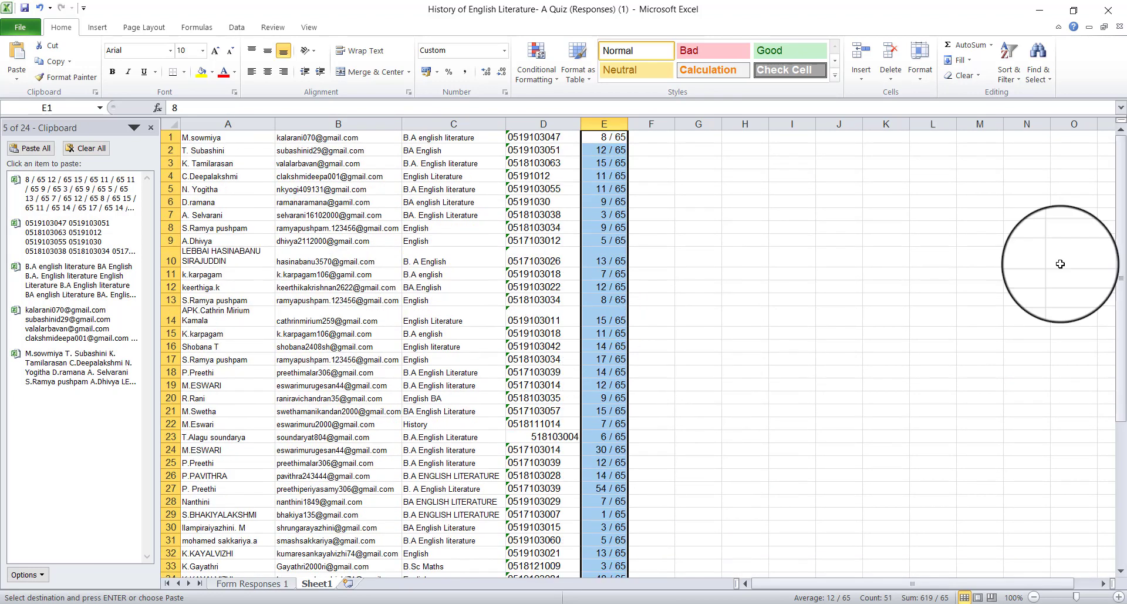
- Apply all borders to the whole participant table in A1:E51 of Sheet1
{"action": "left_click_drag", "start_coordinate": [200, 138], "coordinate": [593, 551]}
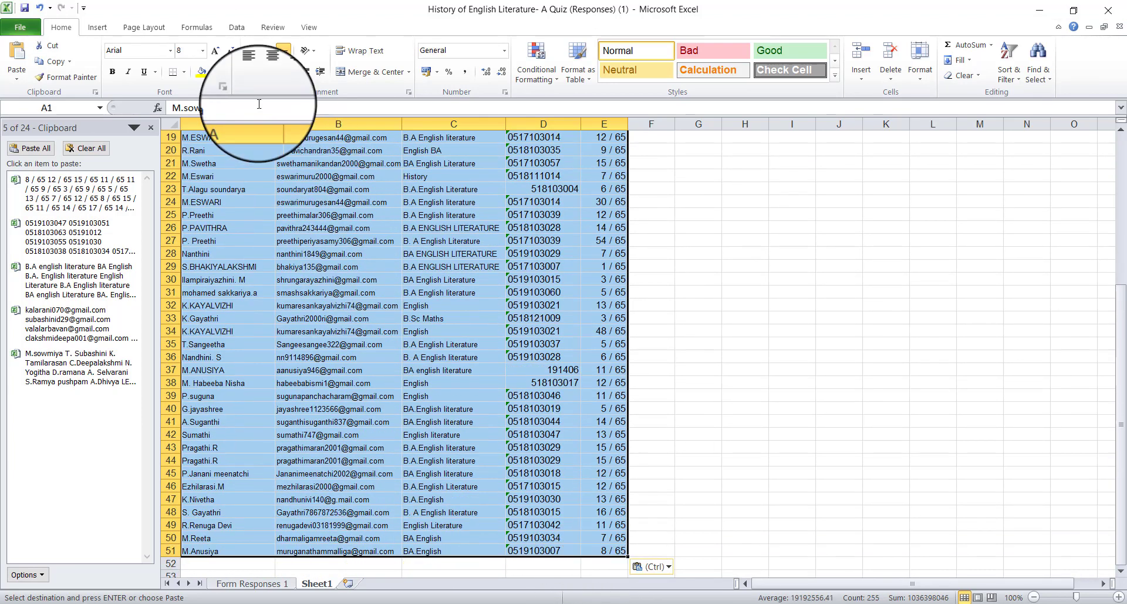
{"action": "left_click", "coordinate": [185, 77]}
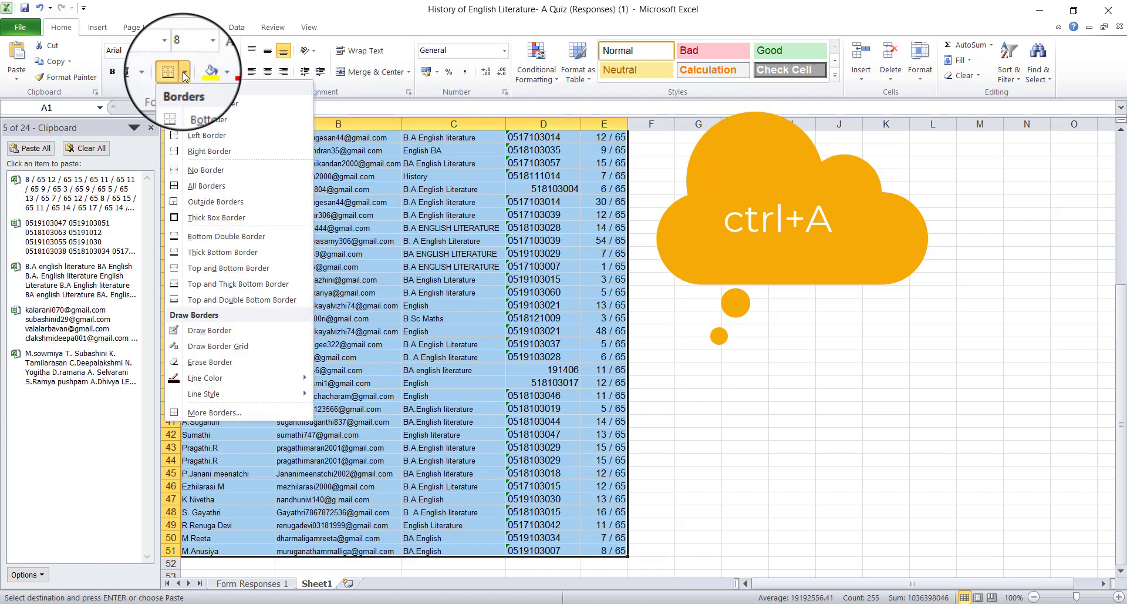
{"action": "left_click", "coordinate": [191, 186]}
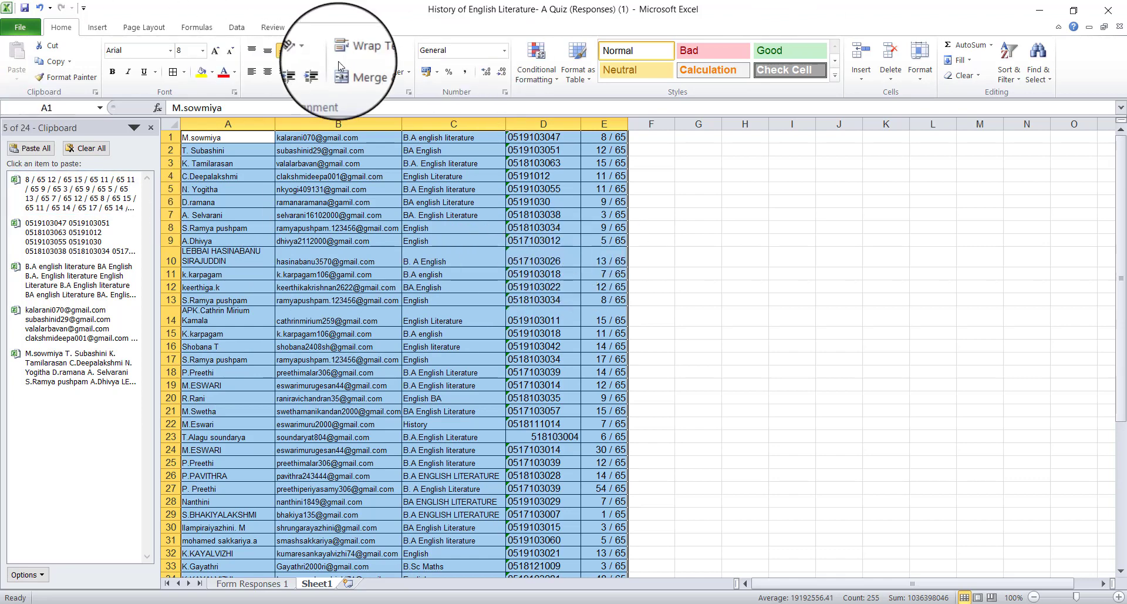
- Save the sheet to the Desktop as a PDF named "History of English Literature- A Quiz (Responses) pdf training"
{"action": "left_click", "coordinate": [24, 34]}
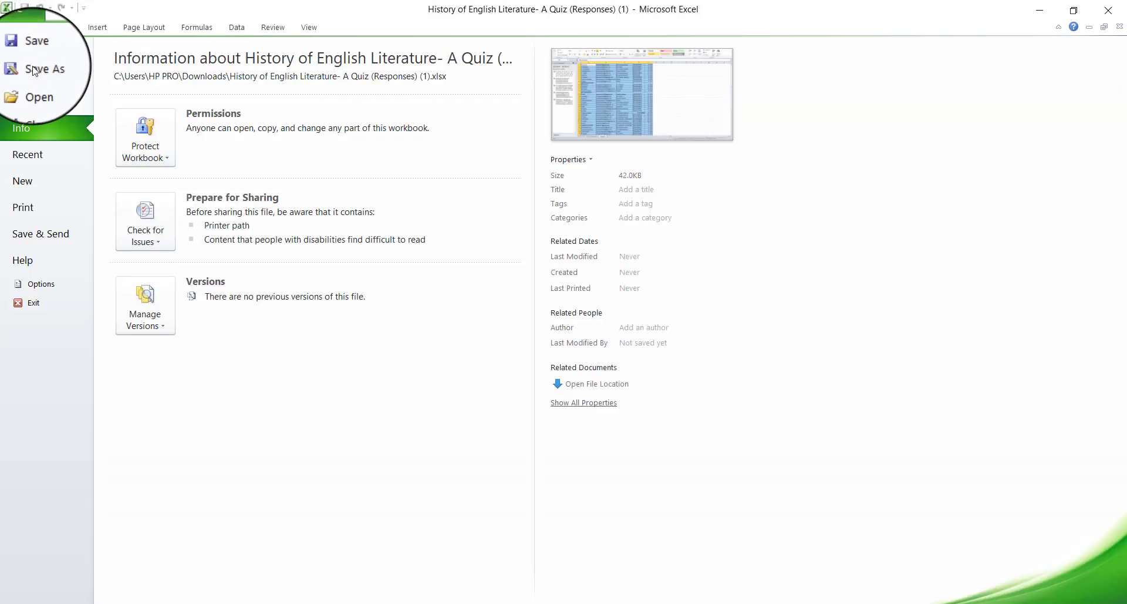
{"action": "left_click", "coordinate": [49, 65]}
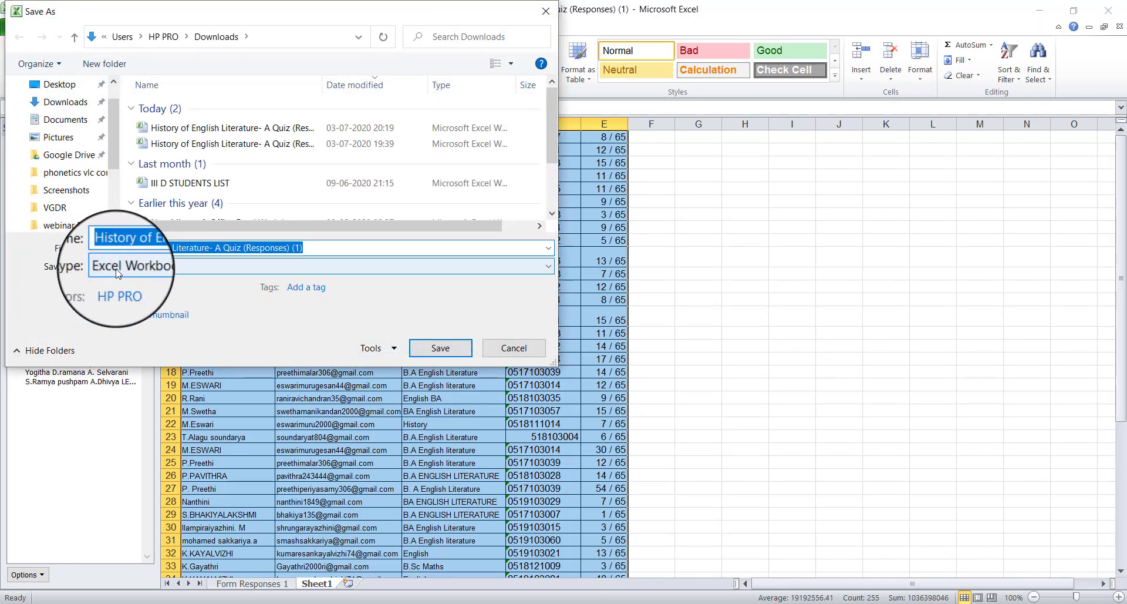
{"action": "left_click", "coordinate": [551, 267]}
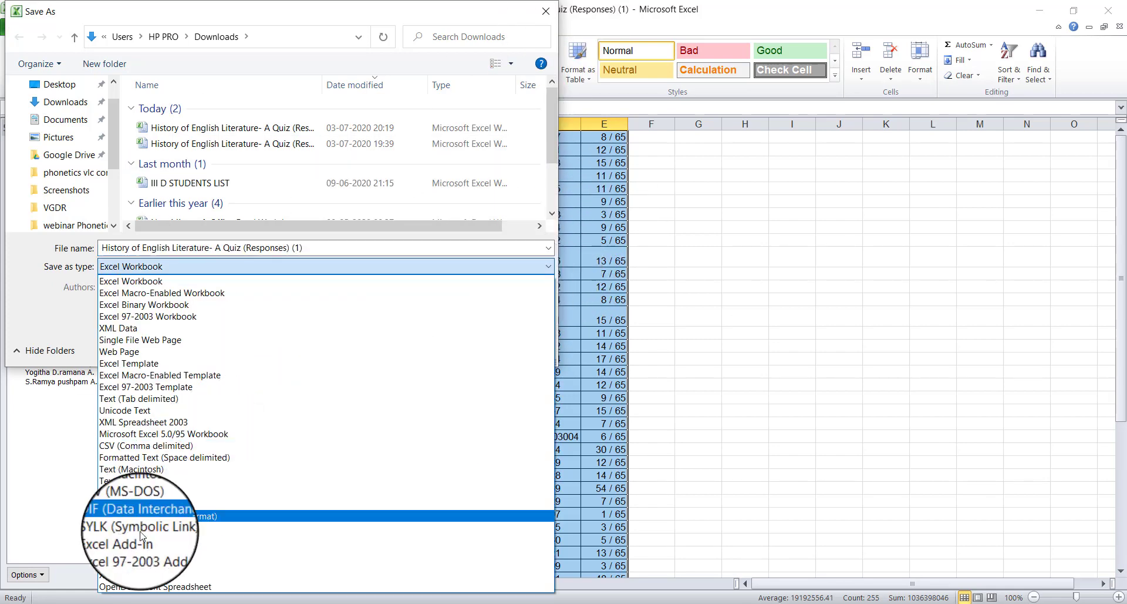
{"action": "left_click", "coordinate": [130, 562]}
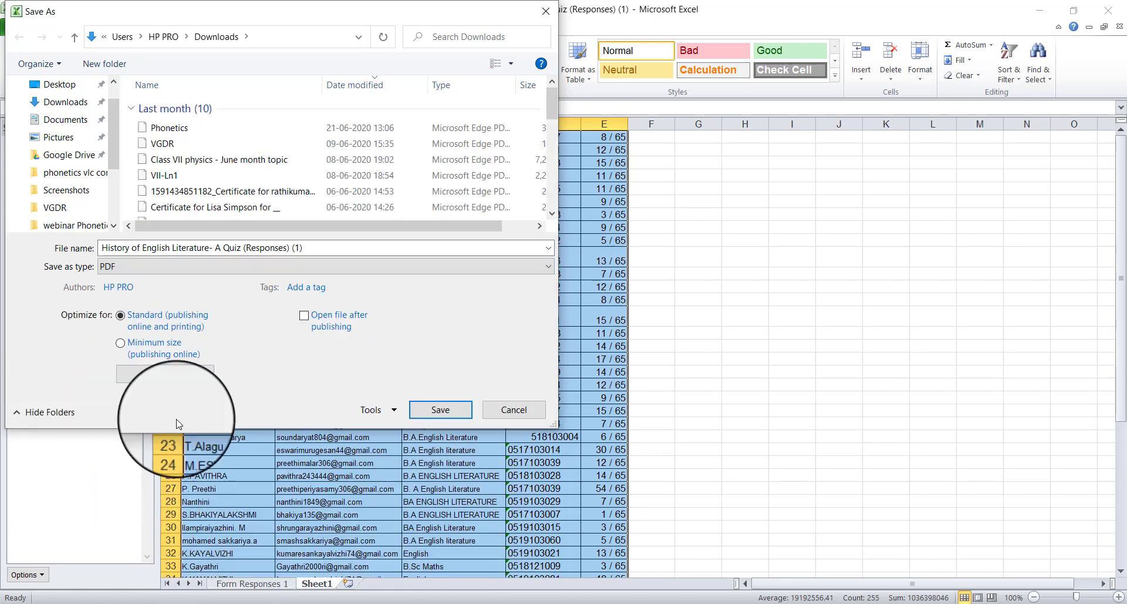
{"action": "left_click", "coordinate": [312, 249]}
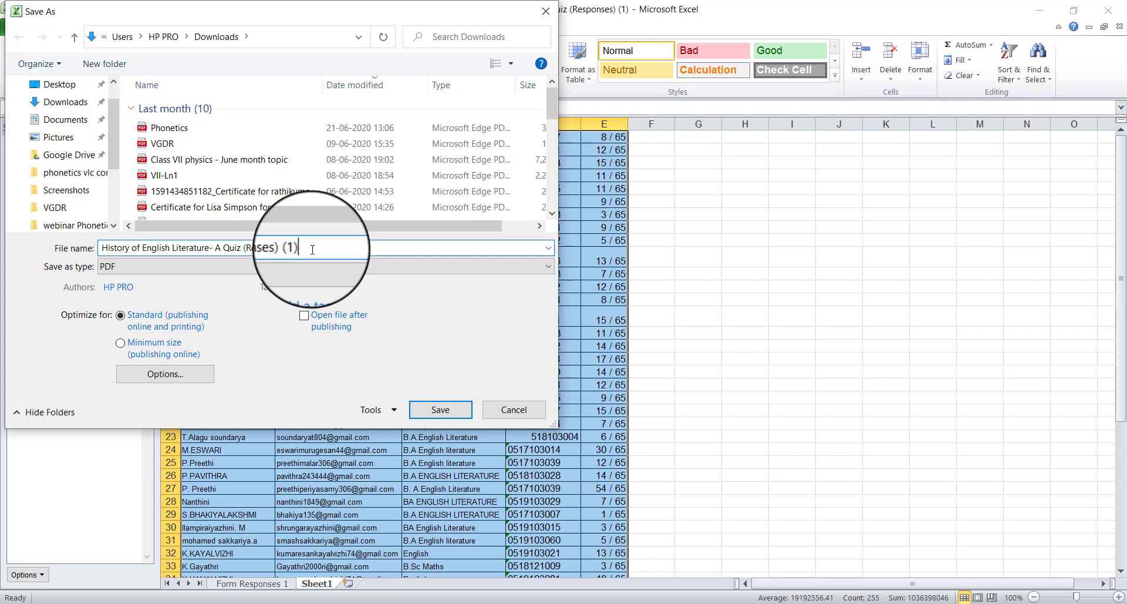
{"action": "key", "text": "BackSpace"}
{"action": "key", "text": "BackSpace"}
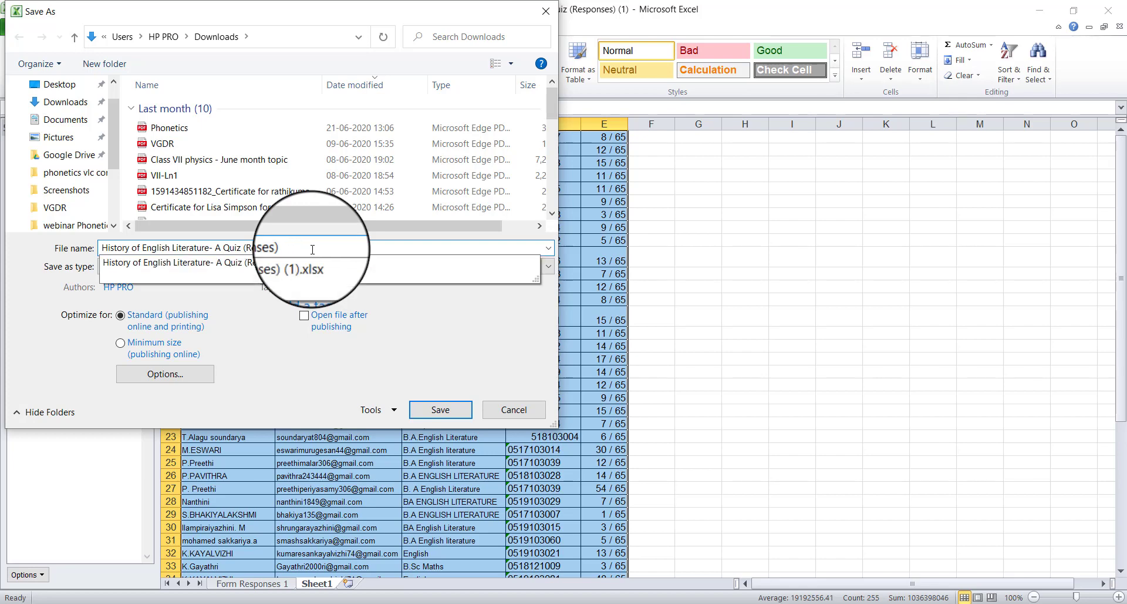
{"action": "type", "text": "pdf training"}
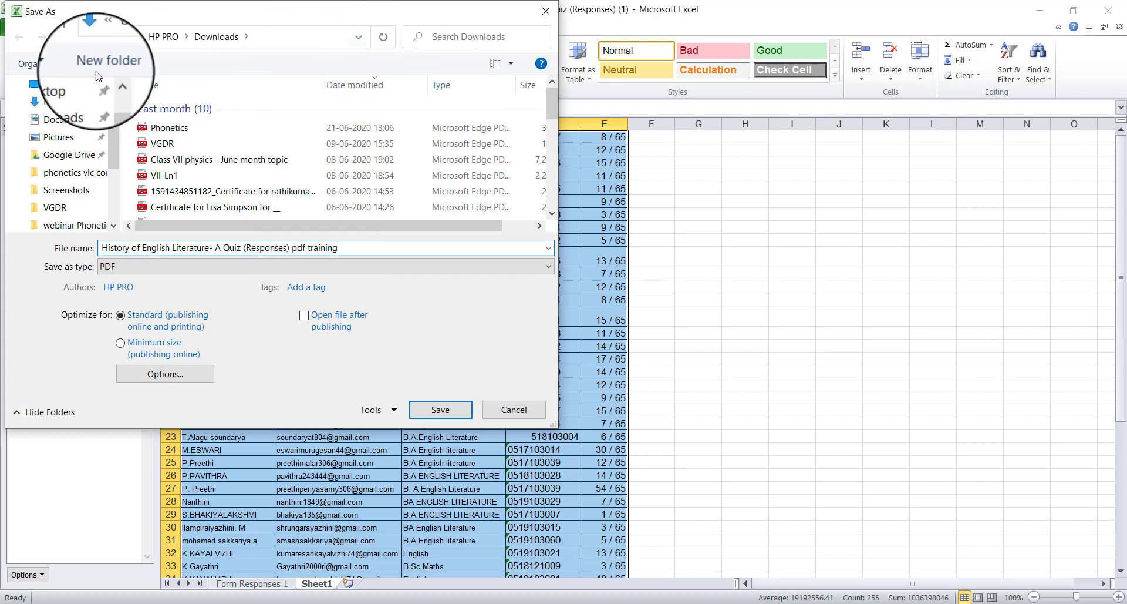
{"action": "left_click", "coordinate": [56, 87]}
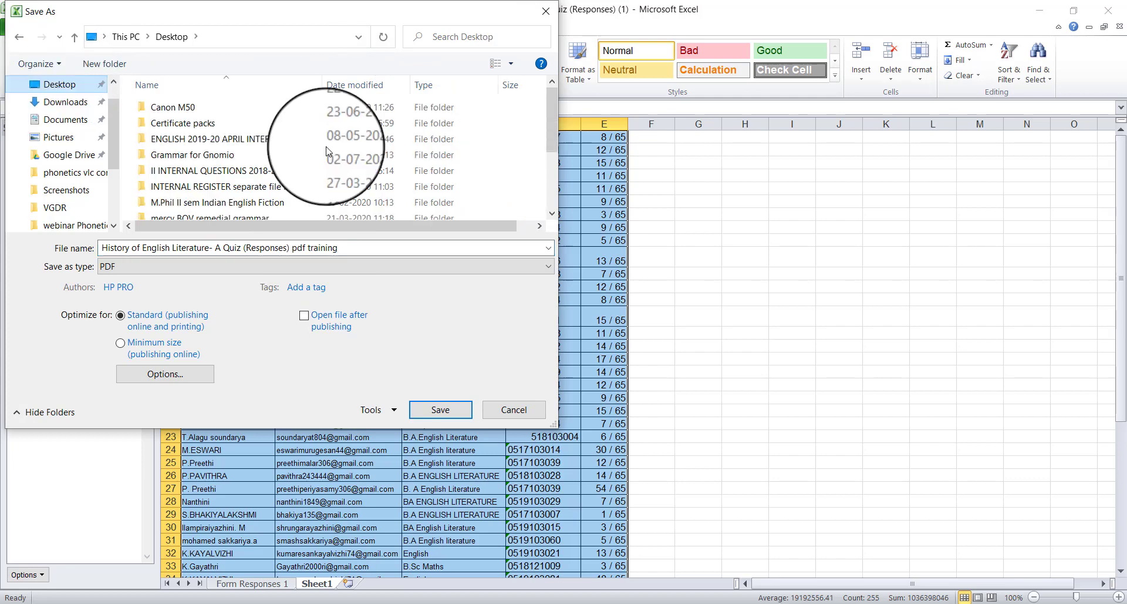
{"action": "left_click", "coordinate": [457, 411]}
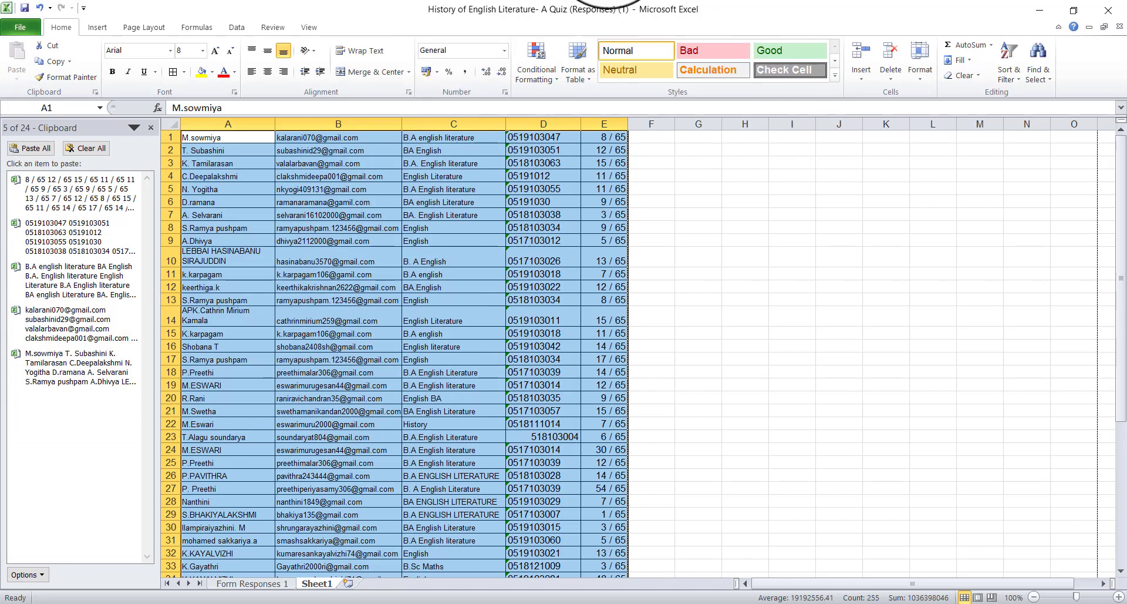
- Open the exported quiz responses PDF from the desktop, review its participant table and close it
{"action": "scroll", "coordinate": [461, 399], "scroll_direction": "down", "scroll_amount": 6}
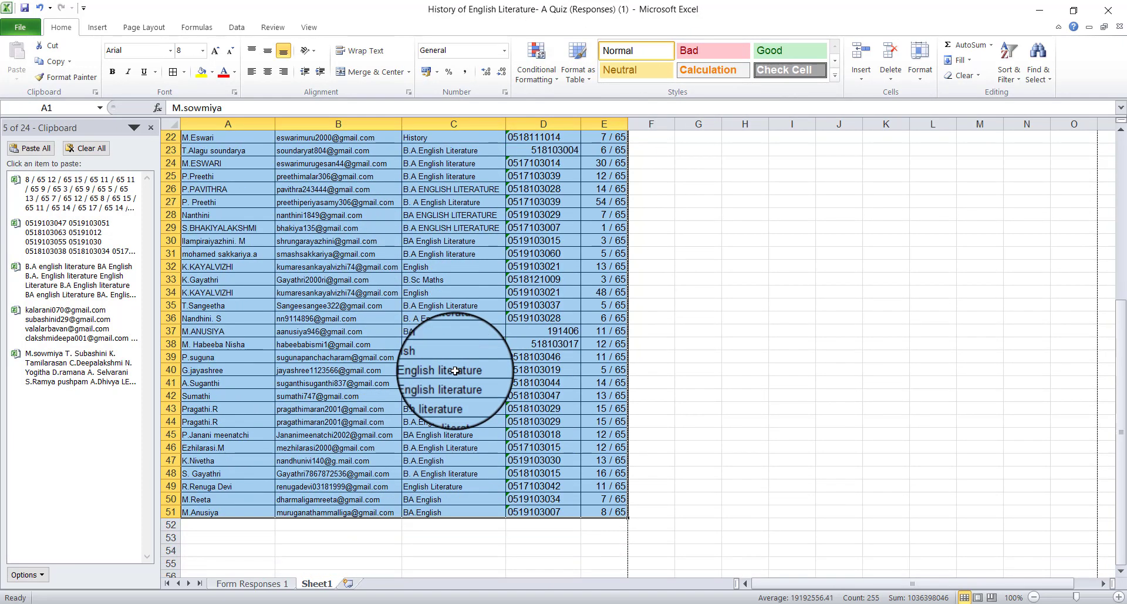
{"action": "scroll", "coordinate": [516, 403], "scroll_direction": "up", "scroll_amount": 6}
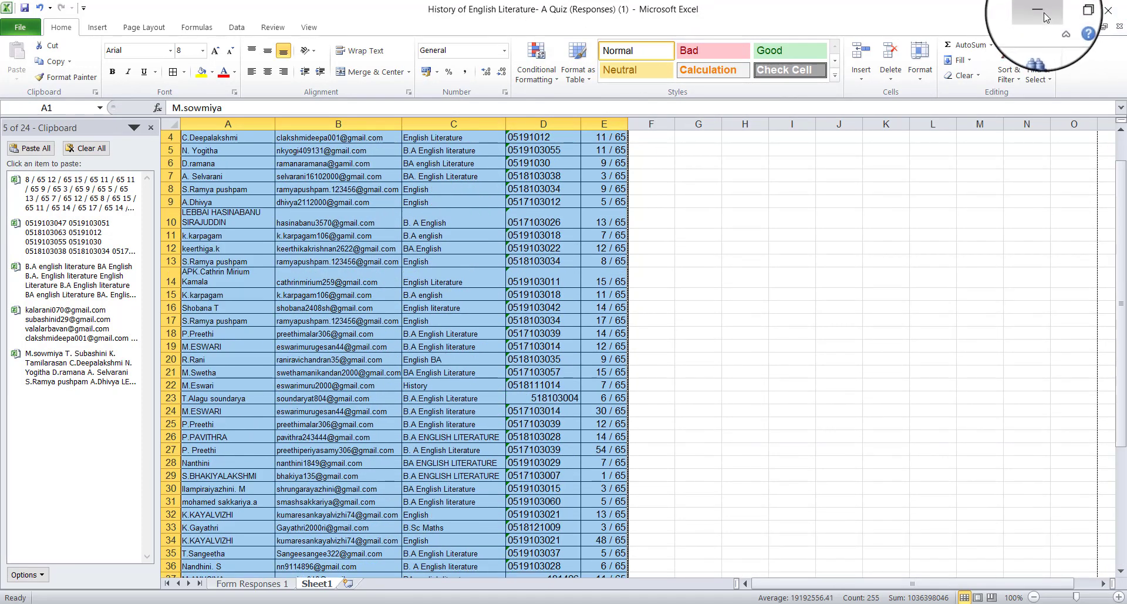
{"action": "left_click", "coordinate": [1044, 13]}
{"action": "left_click", "coordinate": [1044, 13]}
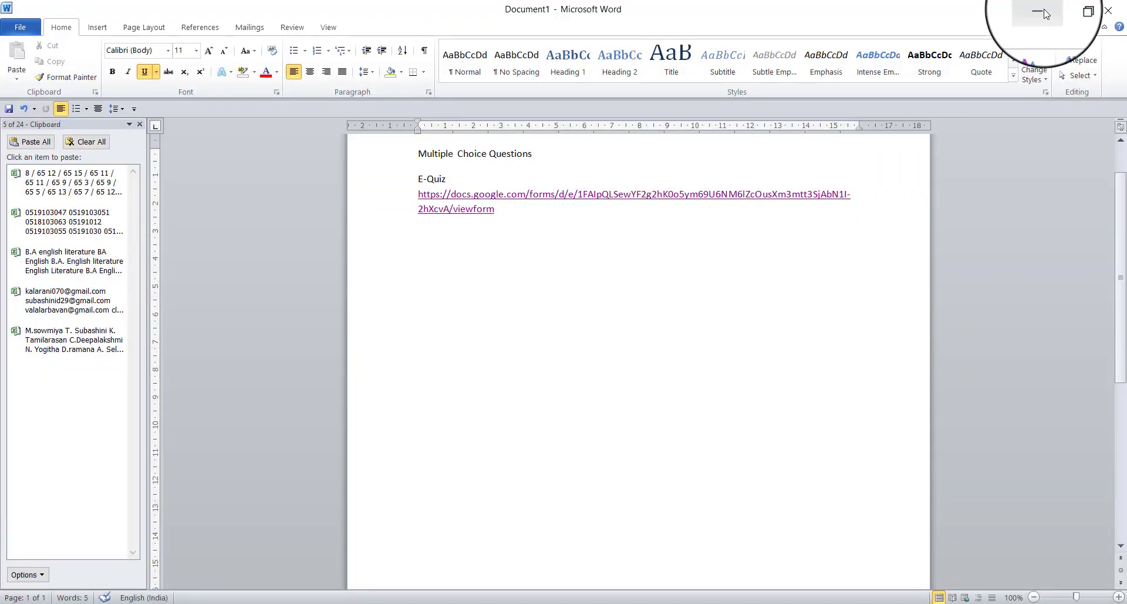
{"action": "left_click", "coordinate": [1044, 13]}
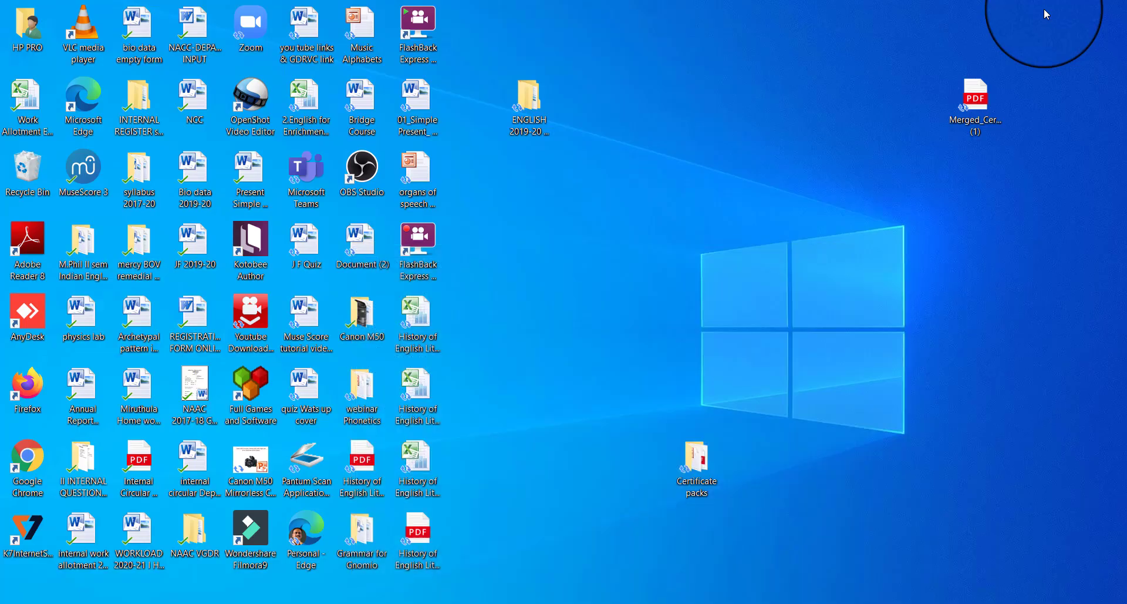
{"action": "left_click", "coordinate": [418, 540]}
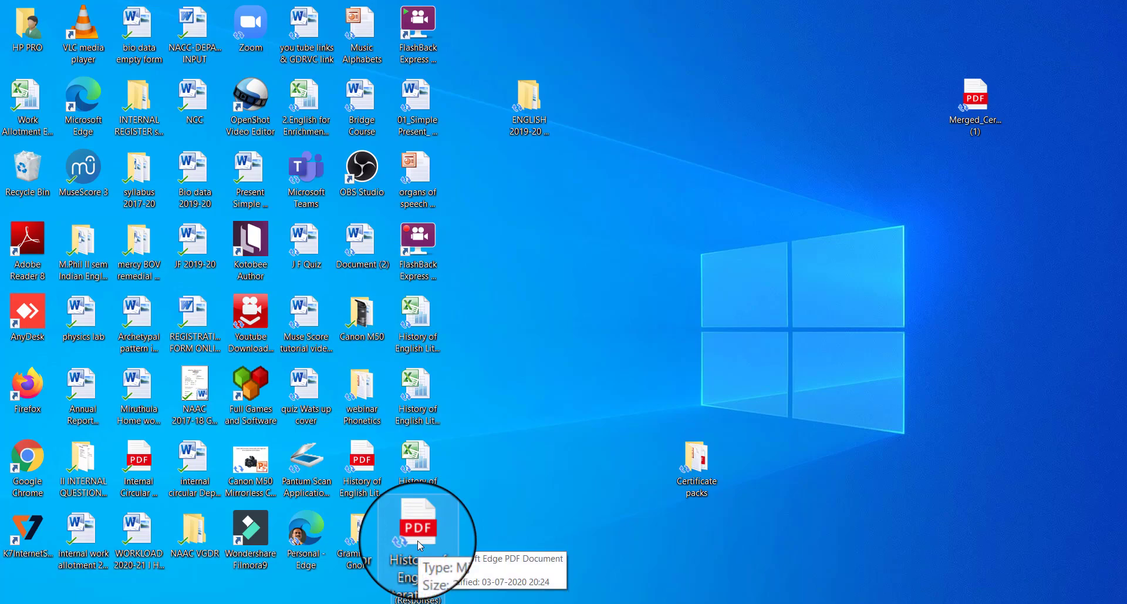
{"action": "double_click", "coordinate": [417, 540]}
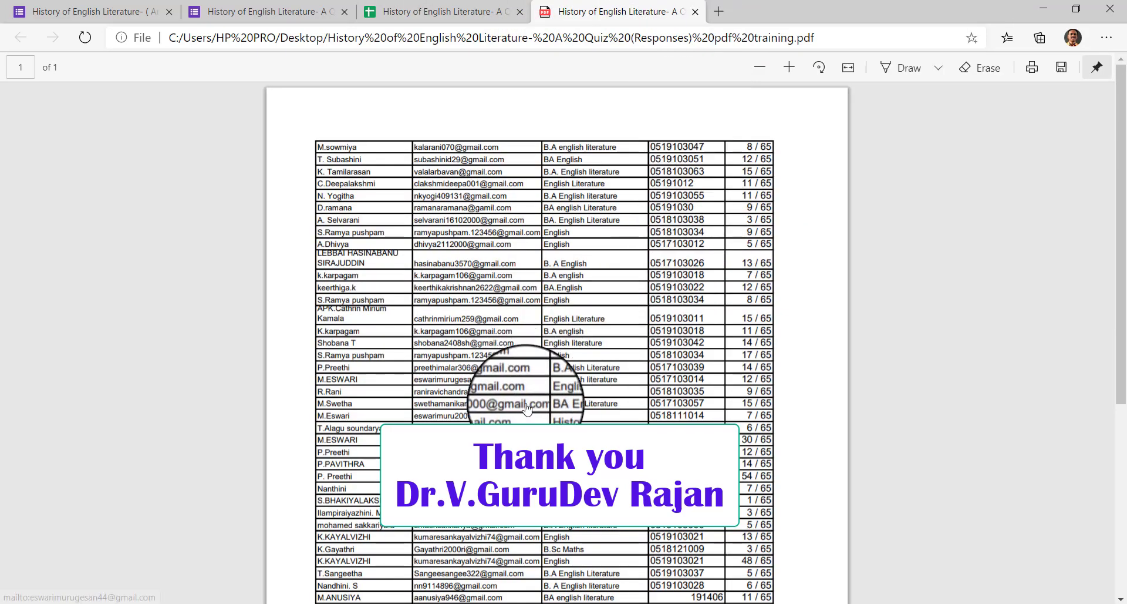
{"action": "scroll", "coordinate": [638, 361], "scroll_direction": "down", "scroll_amount": 6}
{"action": "scroll", "coordinate": [639, 361], "scroll_direction": "up", "scroll_amount": 5}
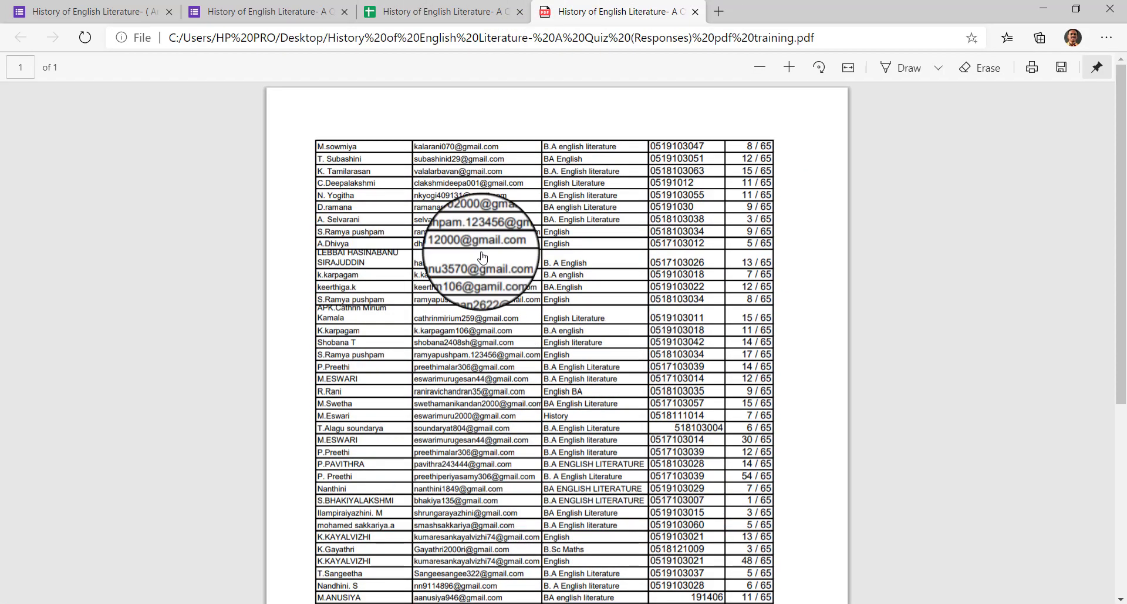
{"action": "left_click", "coordinate": [696, 12]}
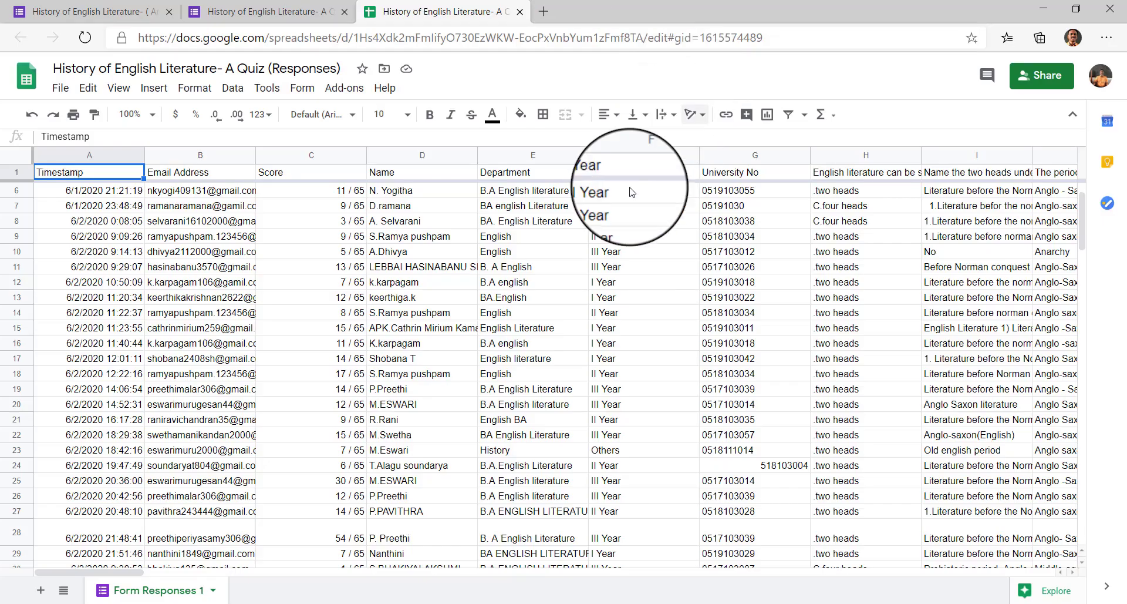
{"action": "left_click", "coordinate": [1048, 13]}
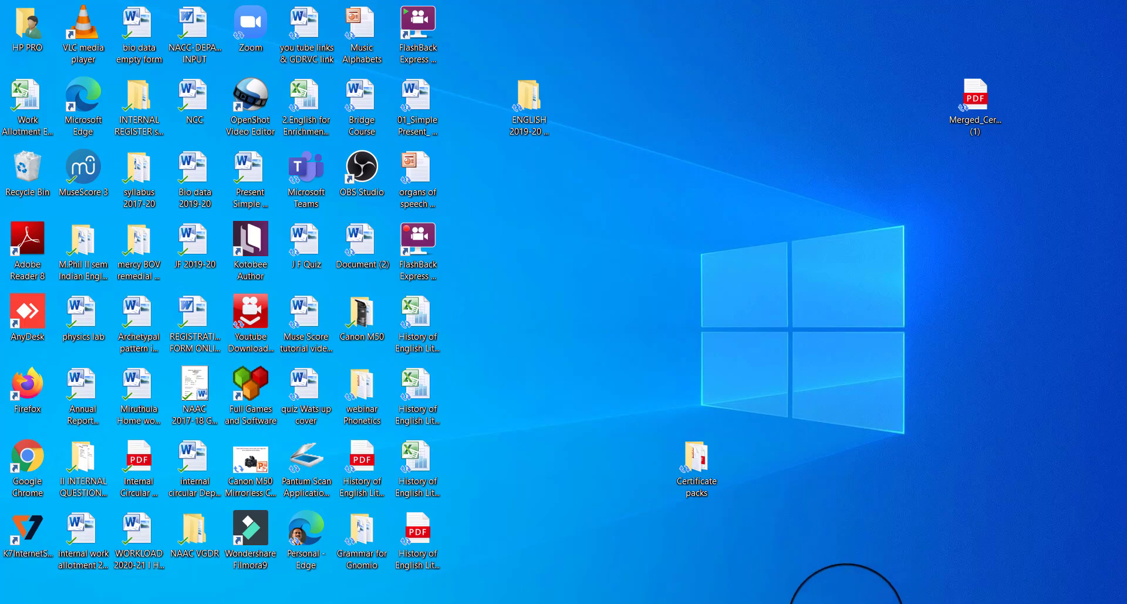
- Switch to WhatsApp Web in Chrome and look through the chat list
{"action": "mouse_move", "coordinate": [846, 599]}
{"action": "left_click", "coordinate": [800, 497]}
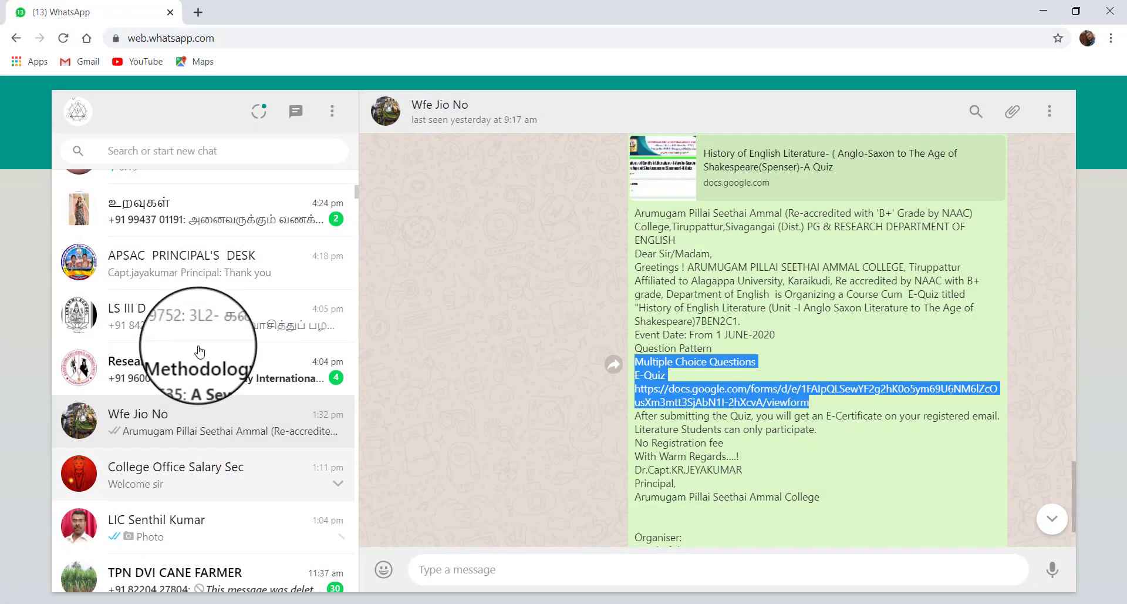
{"action": "scroll", "coordinate": [179, 470], "scroll_direction": "down", "scroll_amount": 10}
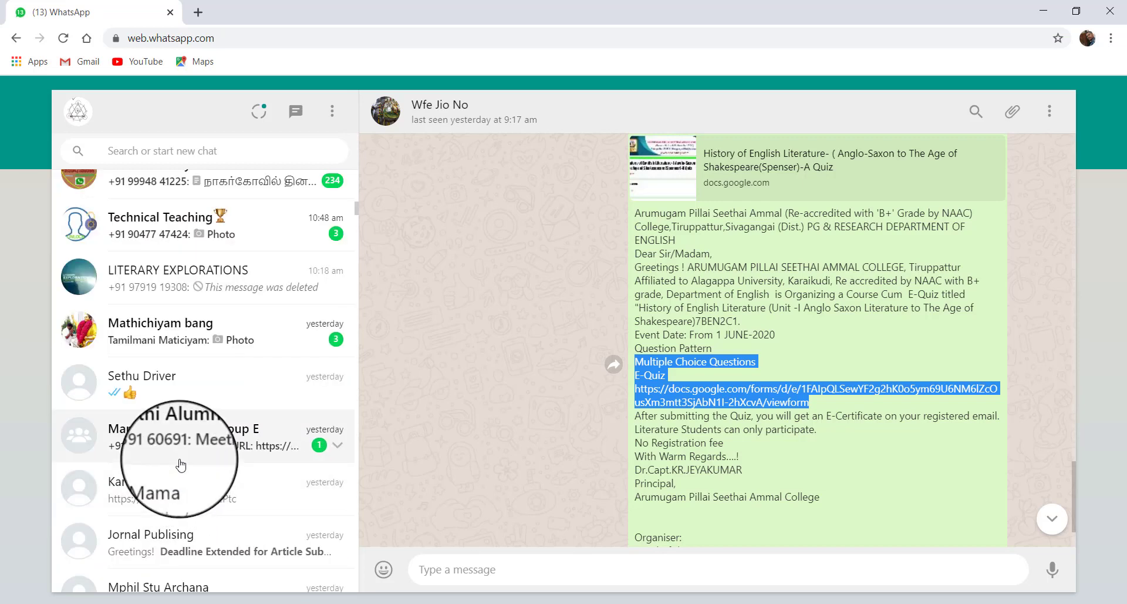
{"action": "scroll", "coordinate": [287, 384], "scroll_direction": "up", "scroll_amount": 15}
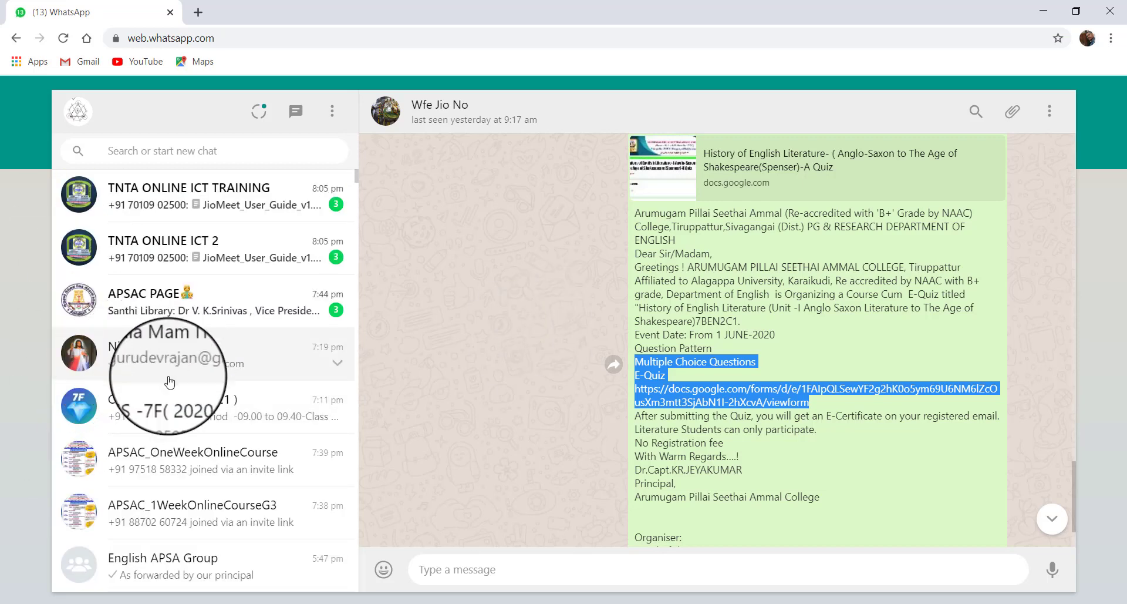
{"action": "scroll", "coordinate": [175, 434], "scroll_direction": "down", "scroll_amount": 6}
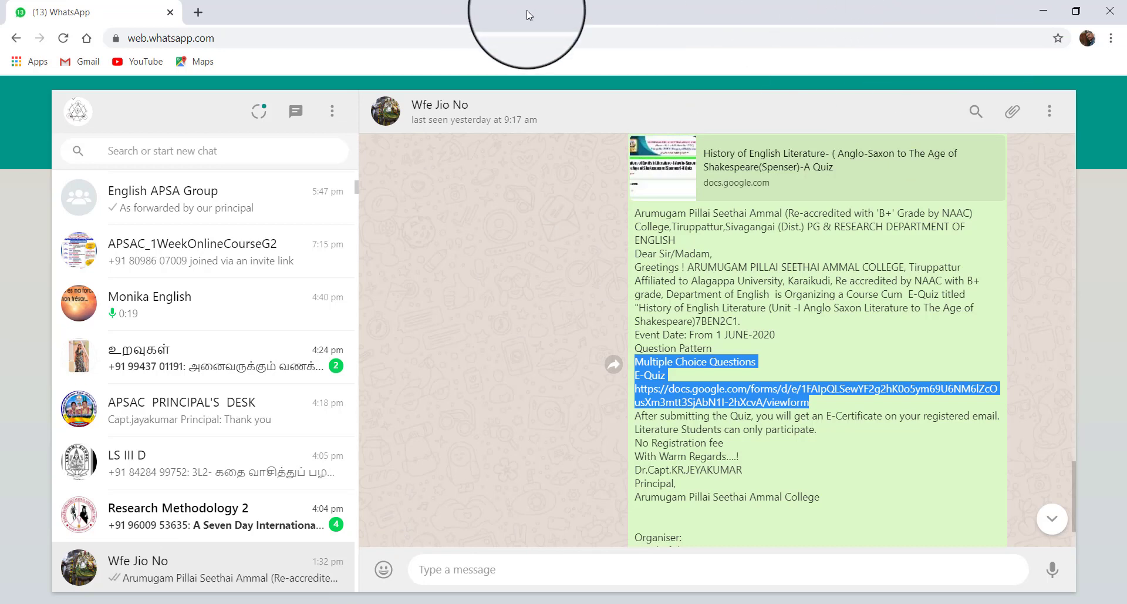
{"action": "left_click", "coordinate": [1040, 12]}
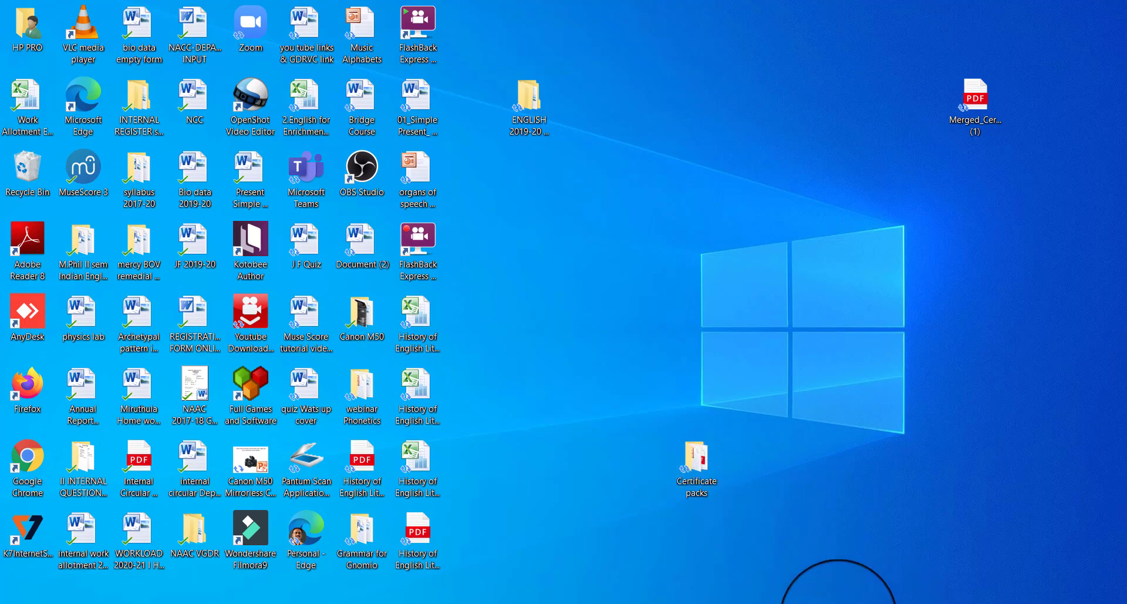
{"action": "mouse_move", "coordinate": [838, 603]}
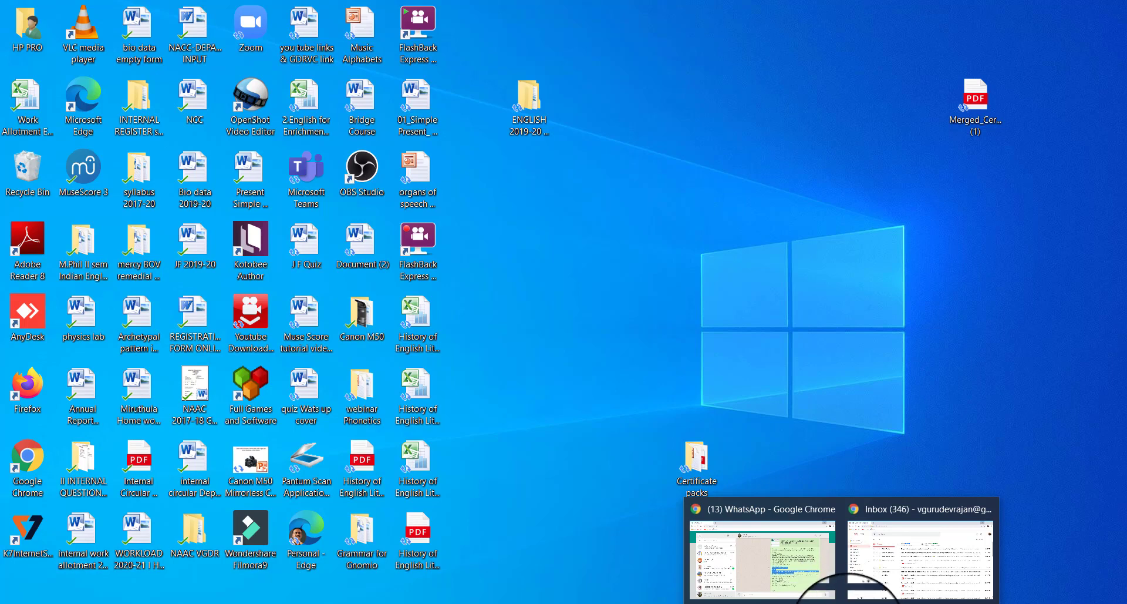
{"action": "left_click", "coordinate": [652, 603]}
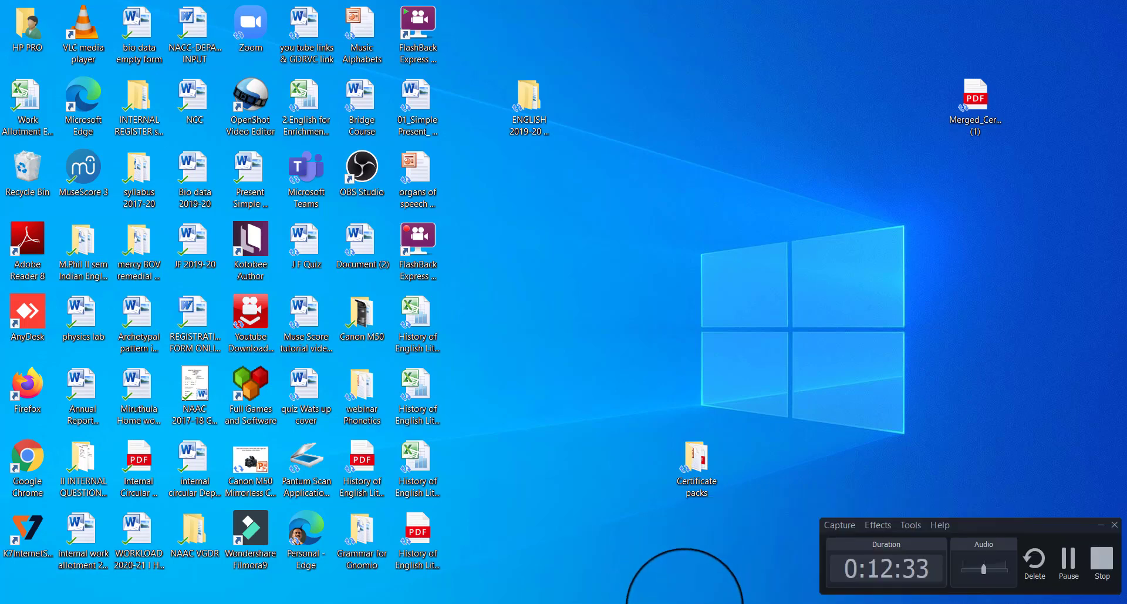